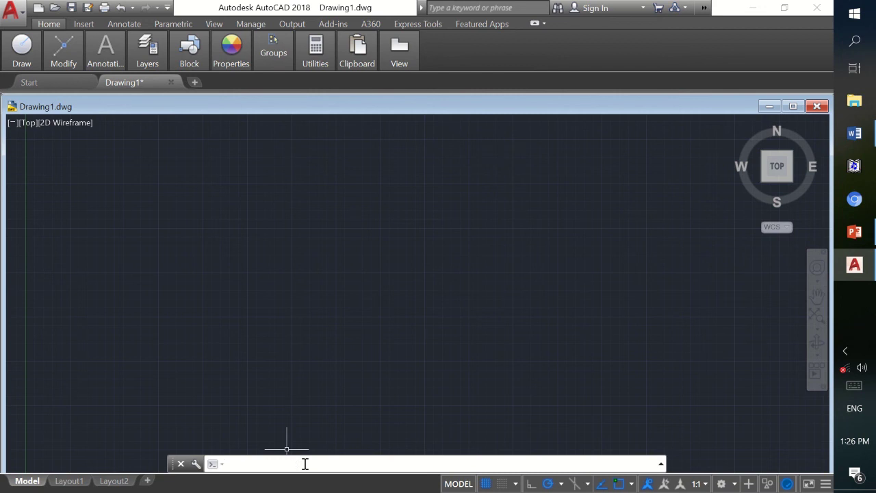
Check the Polygon Command slide in PowerPoint and draw a five-sided polygon inscribed in a circle in the empty AutoCAD drawing.
left_click(854, 231)
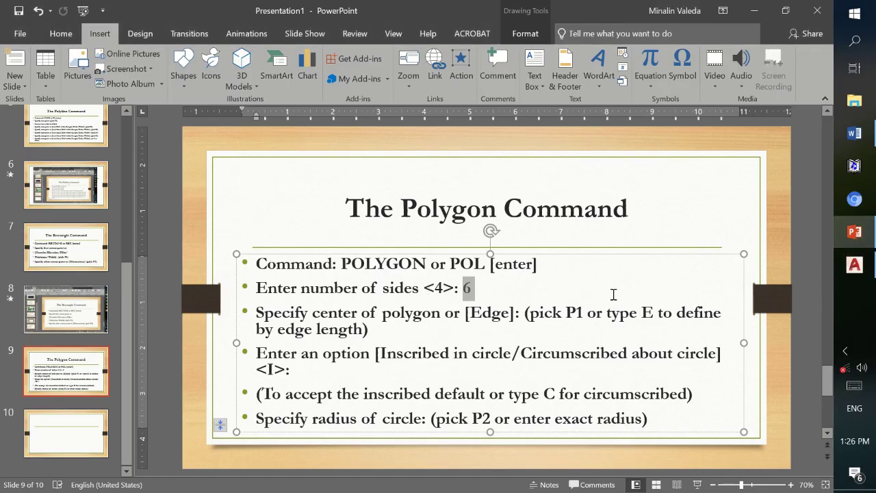
key("alt+Tab")
left_click(278, 465)
type("PO")
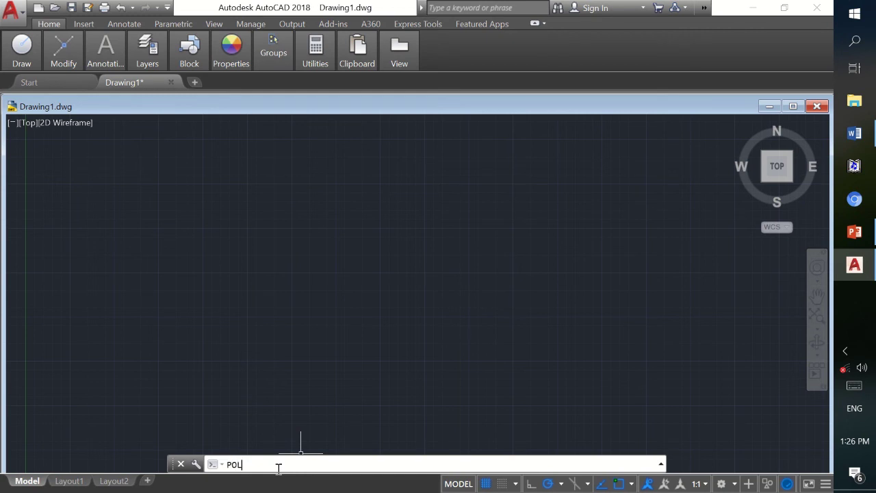
type("L")
key("Return")
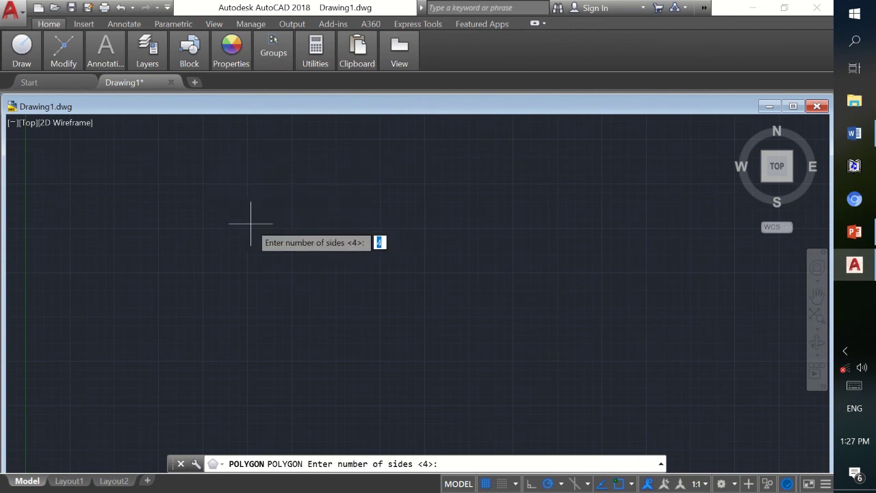
type("5")
key("Return")
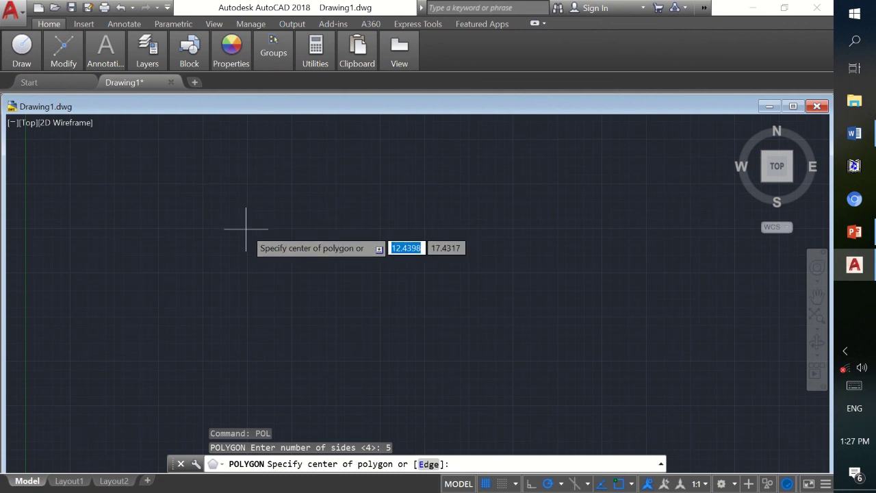
left_click(246, 229)
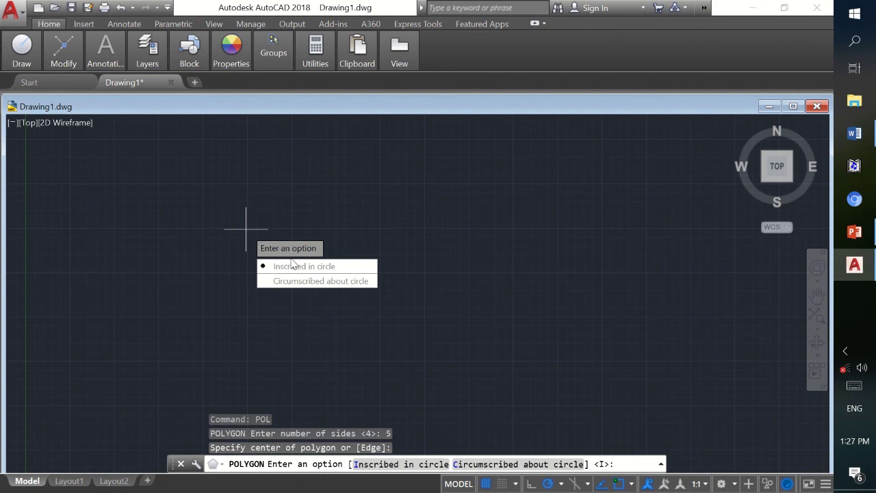
type("i")
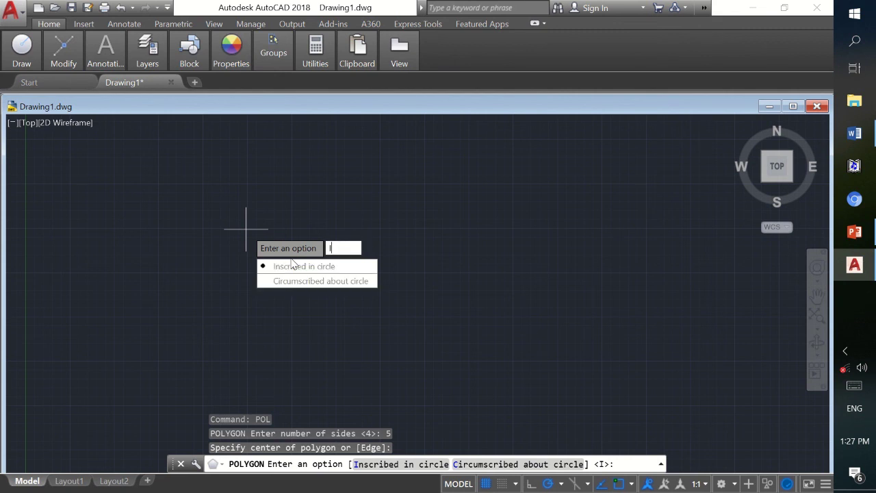
key("Return")
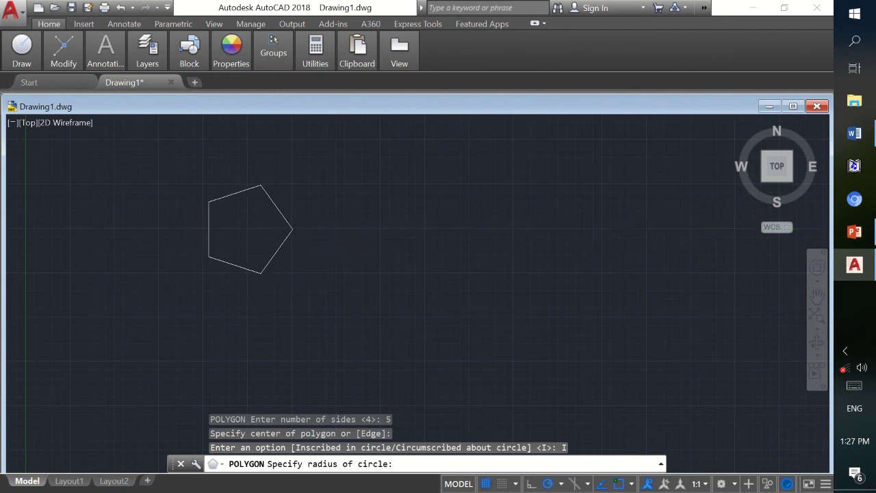
left_click(293, 229)
Try a six-sided polygon circumscribed about a circle, up and to the right of the pentagon, and undo it.
type("POL")
key("Return")
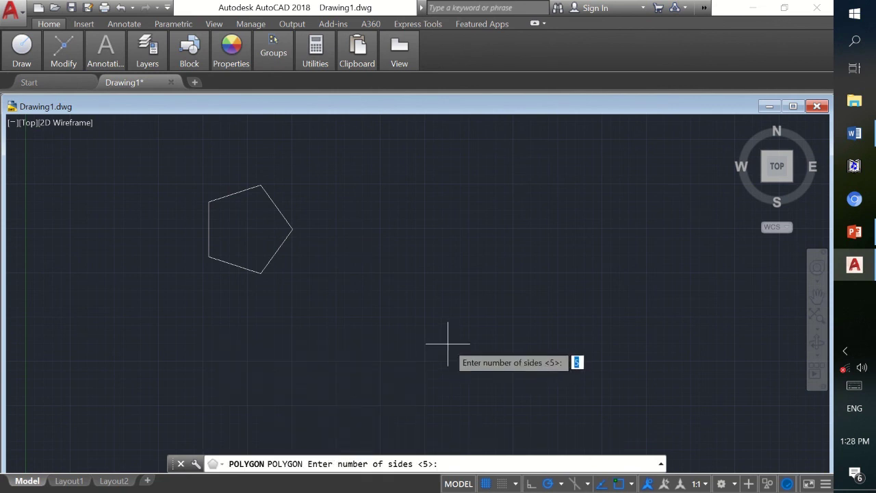
type("6")
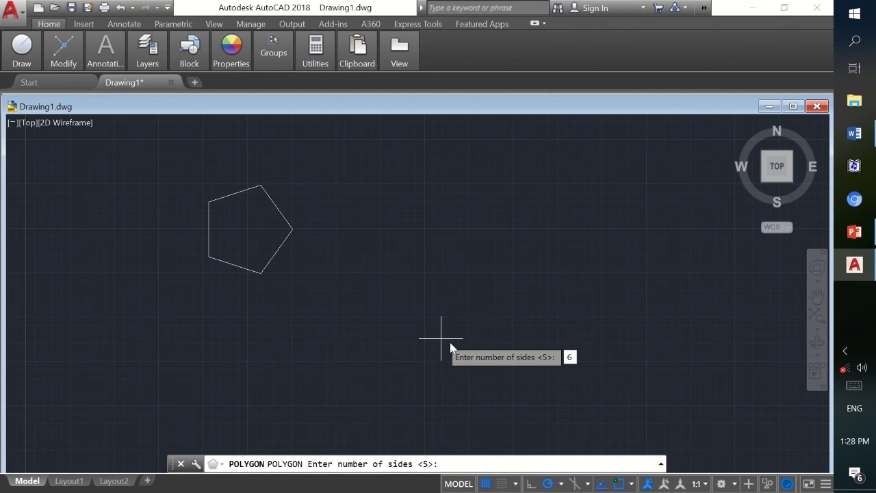
key("Return")
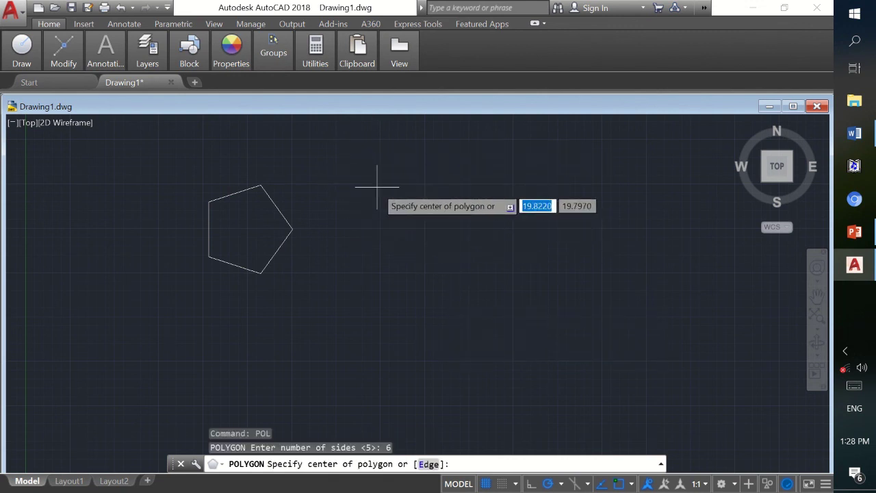
left_click(379, 184)
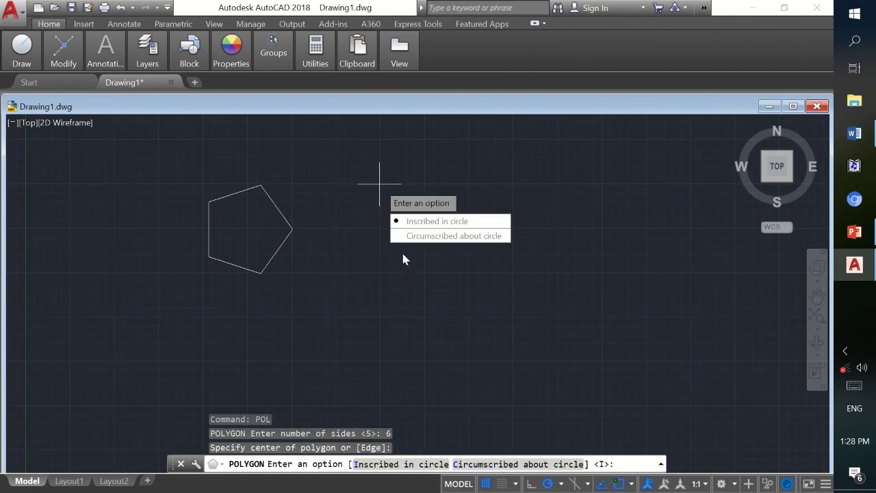
type("C")
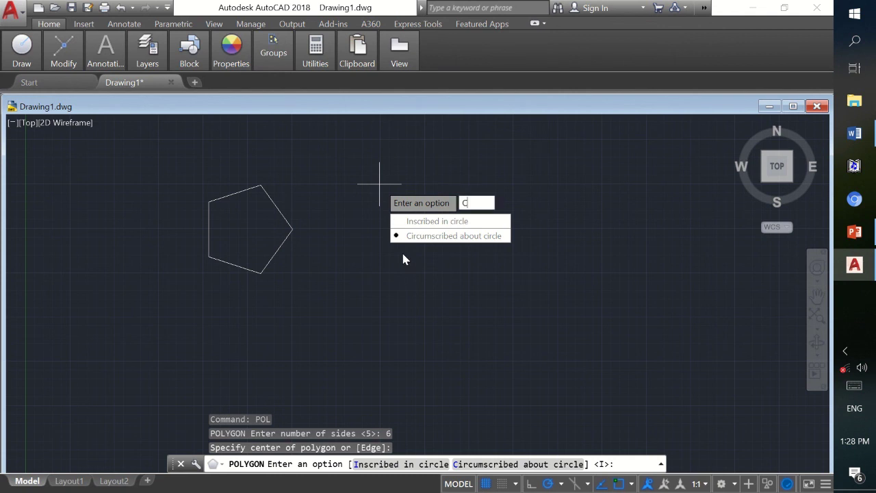
key("Return")
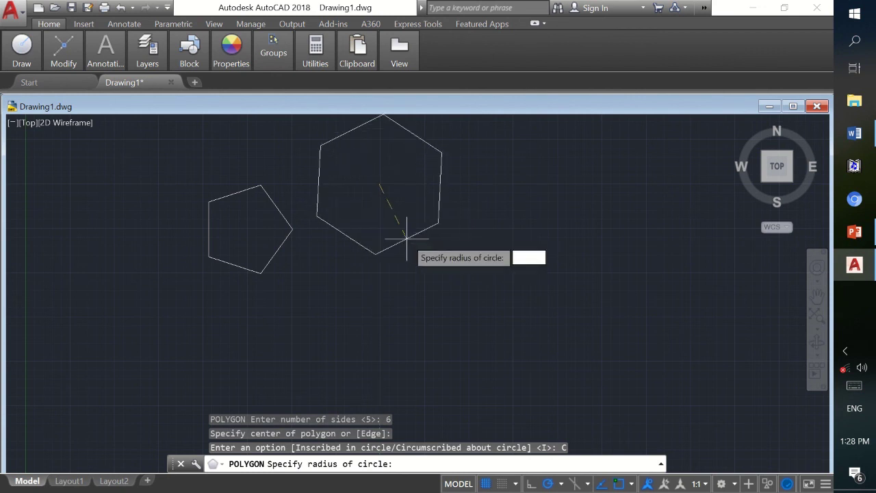
left_click(415, 204)
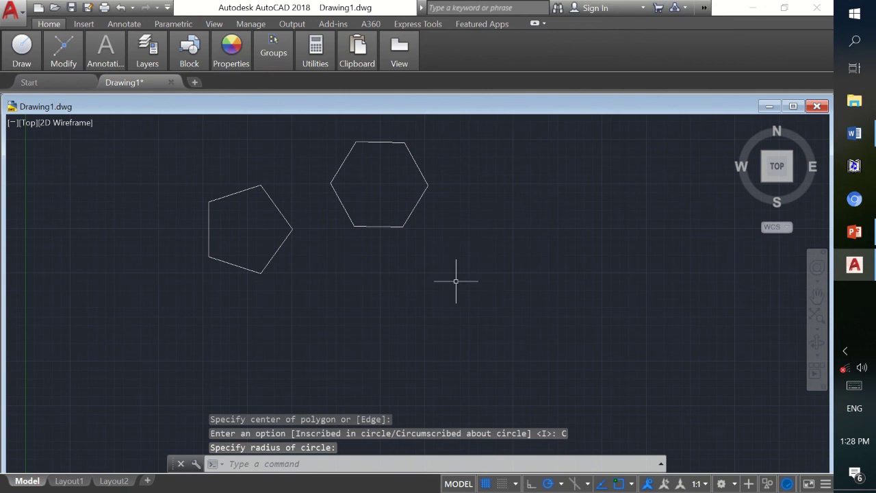
key("ctrl+z")
Draw a six-sided polygon circumscribed about a circle of radius about 3, just right of the pentagon, with its sides vertical.
left_click(312, 465)
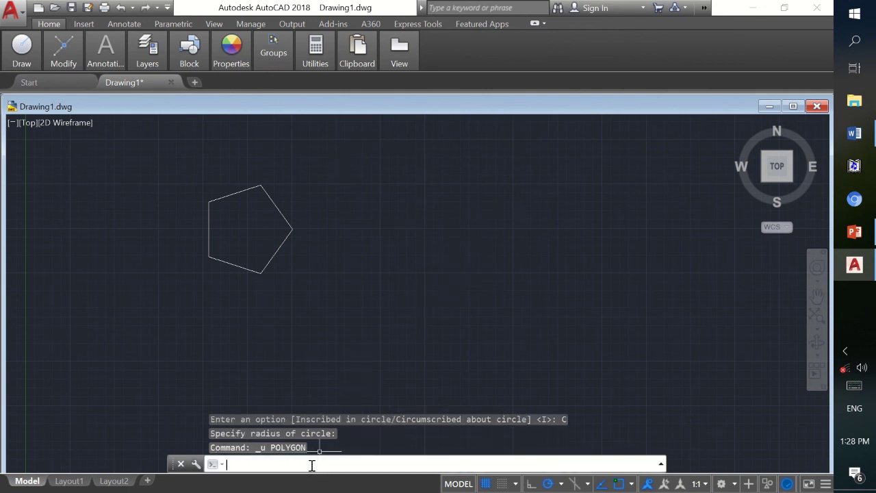
type("POL")
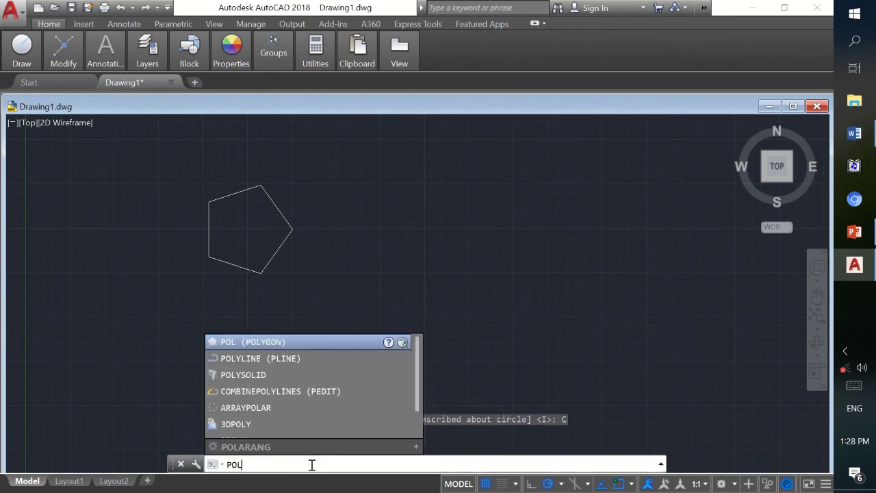
key("Return")
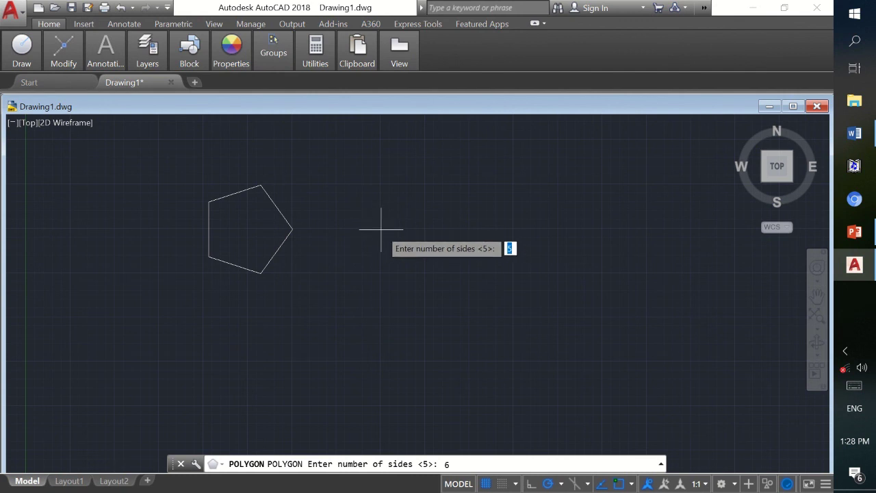
key("Return")
right_click(379, 227)
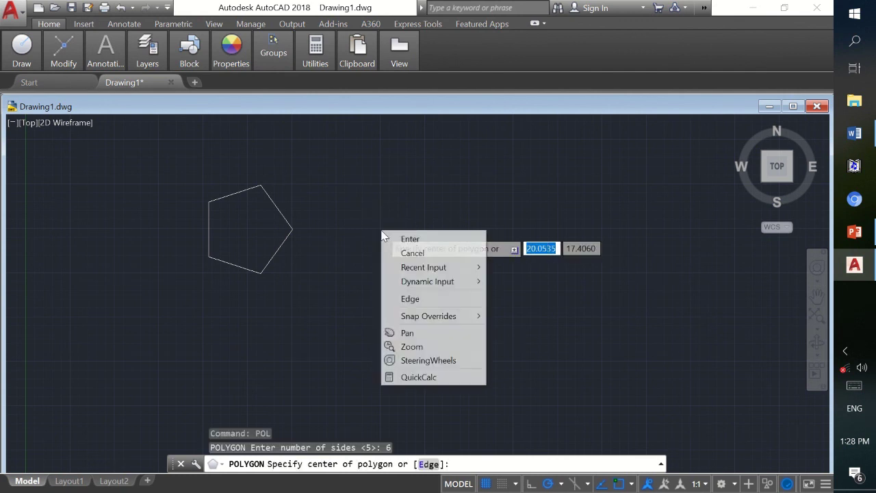
left_click(366, 224)
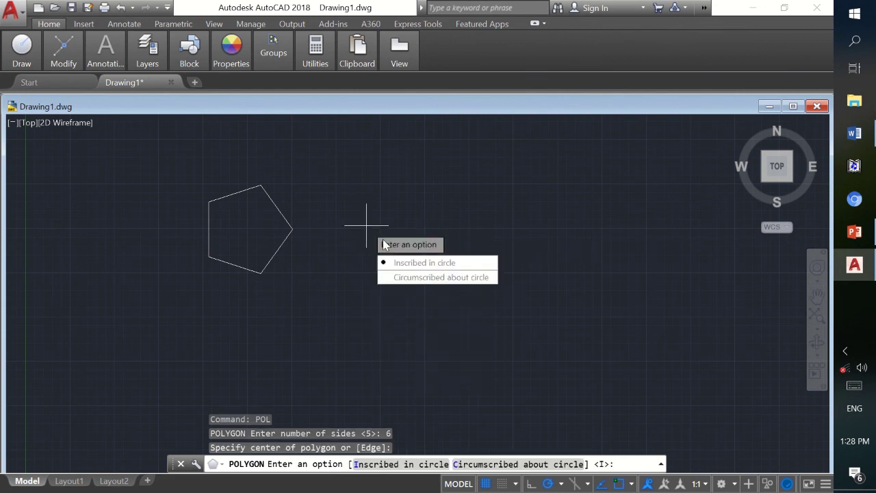
left_click(417, 277)
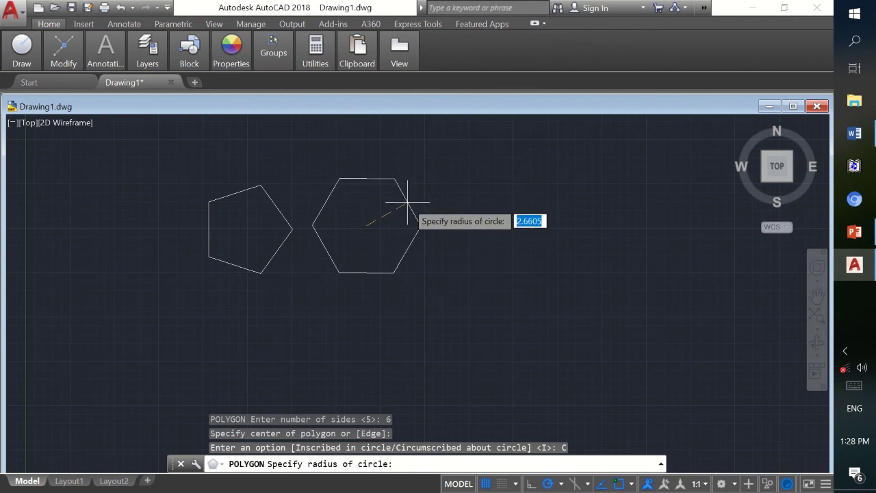
key("Return")
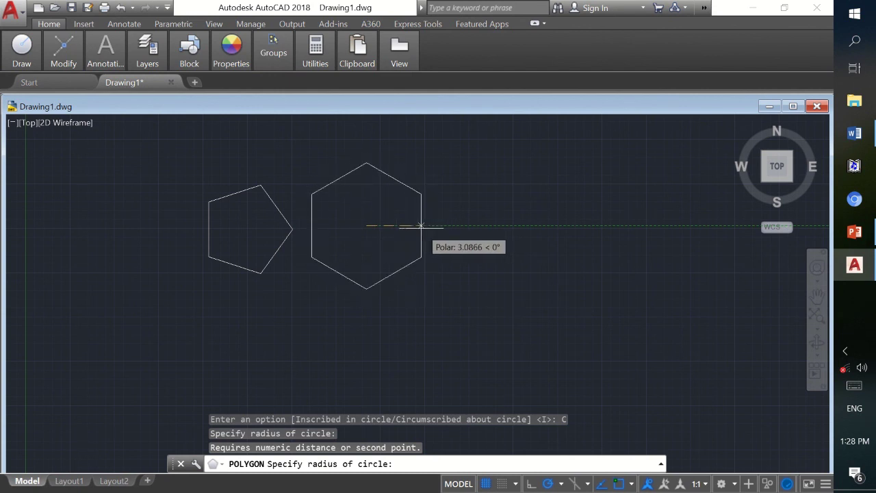
left_click(423, 226)
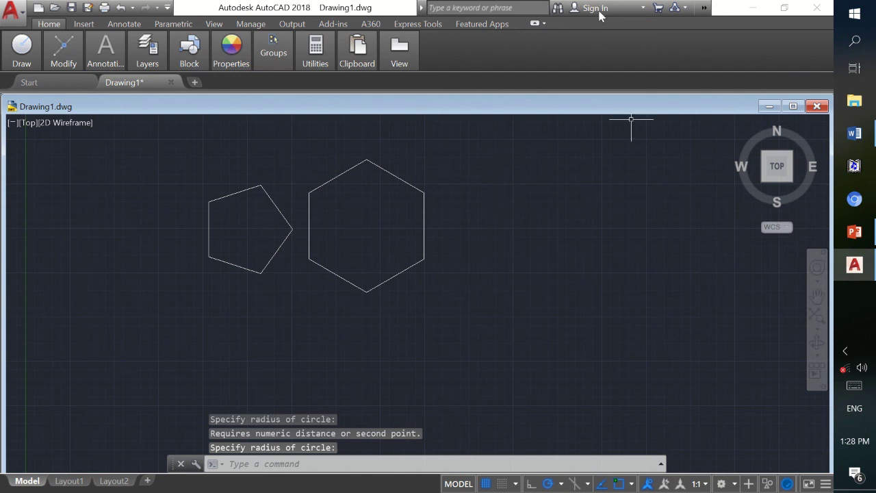
Draw a seven-sided polygon inscribed in a circle, to the right of the hexagon, with one vertex pointing straight down.
left_click(356, 463)
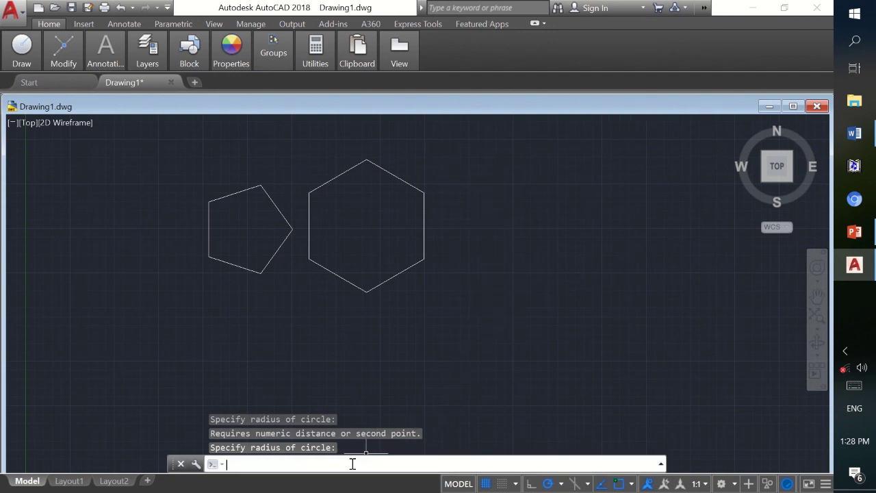
type("POL")
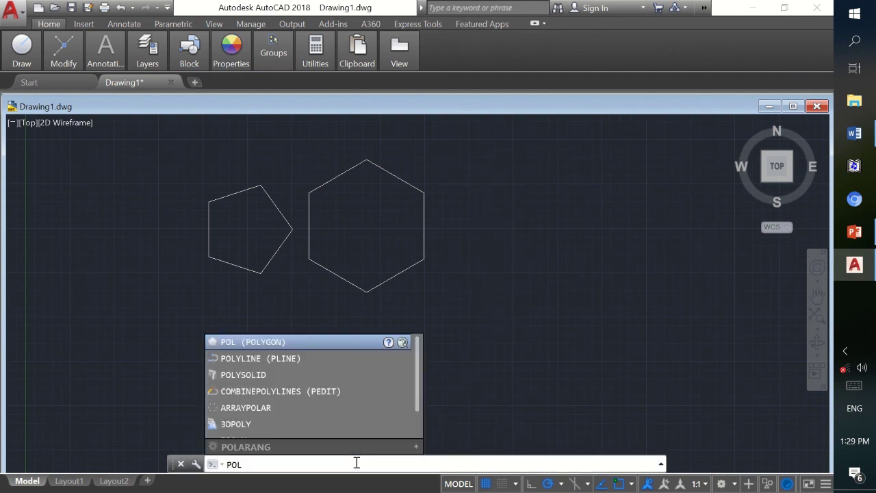
key("Return")
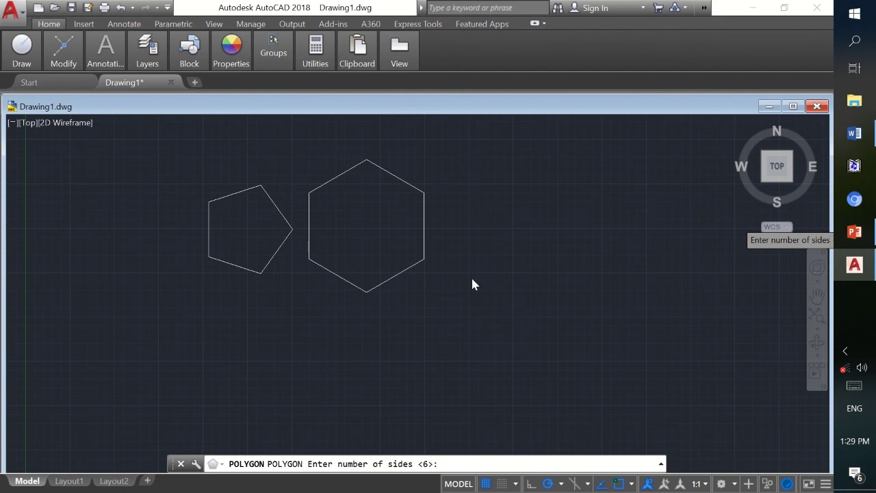
type("7")
key("Return")
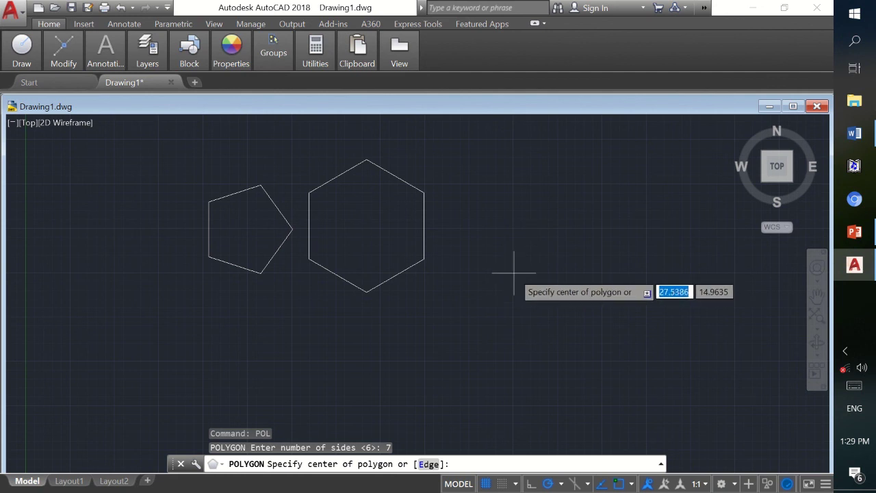
left_click(557, 227)
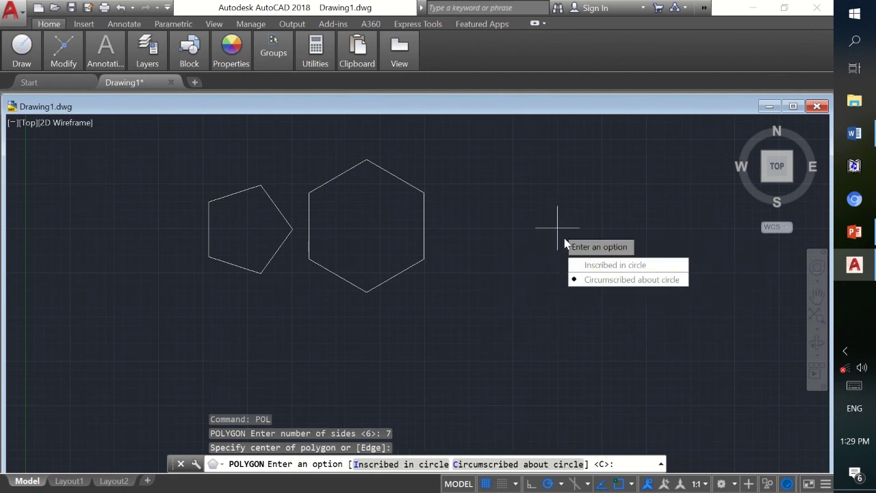
type("I")
key("Return")
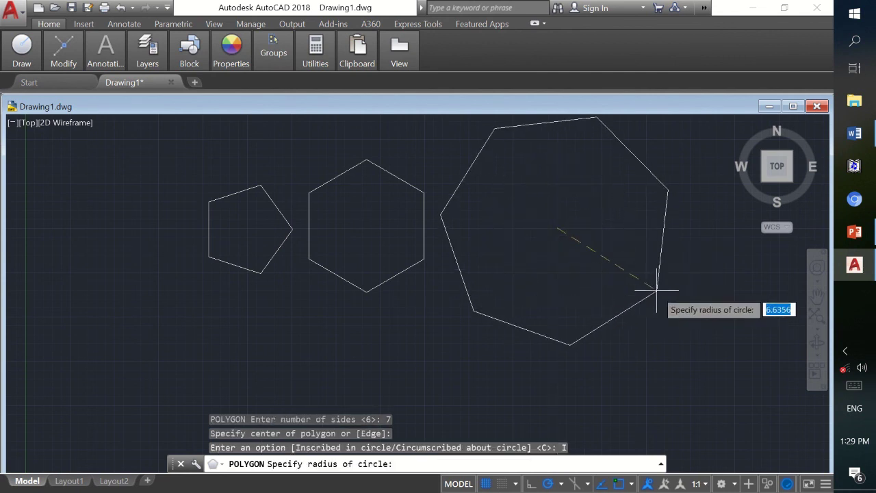
key("Return")
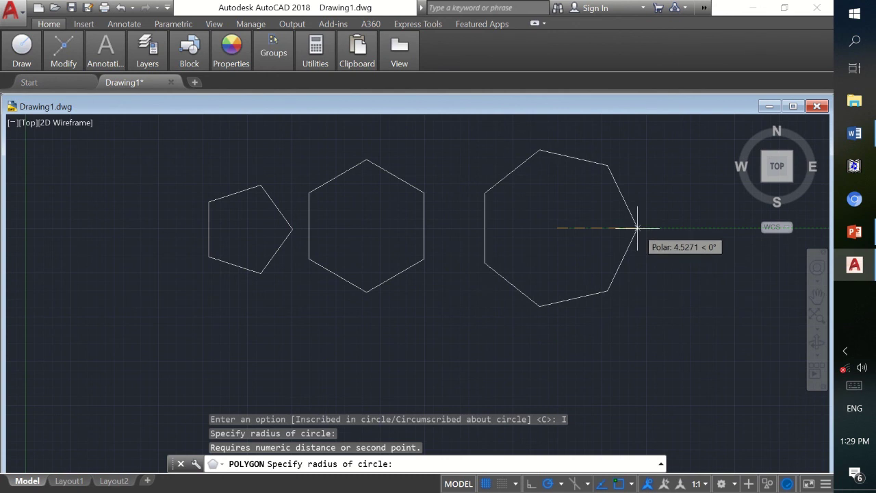
left_click(555, 301)
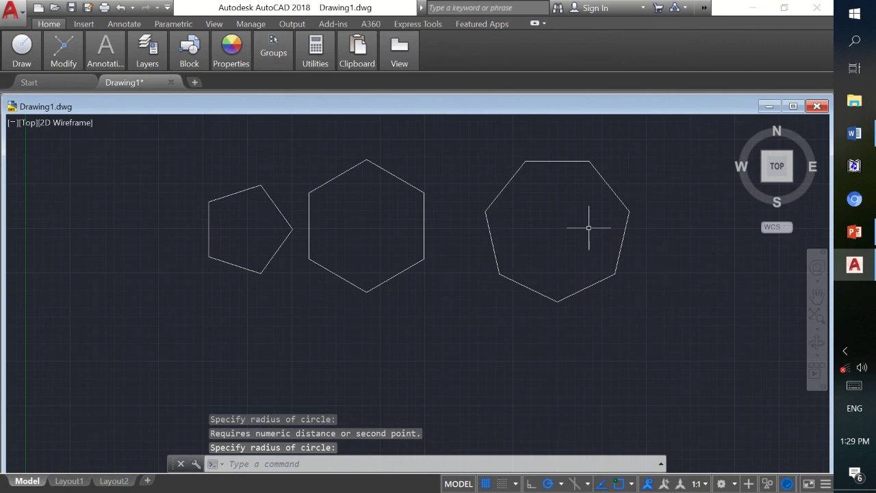
Check the polygon figures in the Word module, then draw a three-sided polygon inscribed in a circle of radius 5 below the AutoCAD hexagon.
left_click(854, 133)
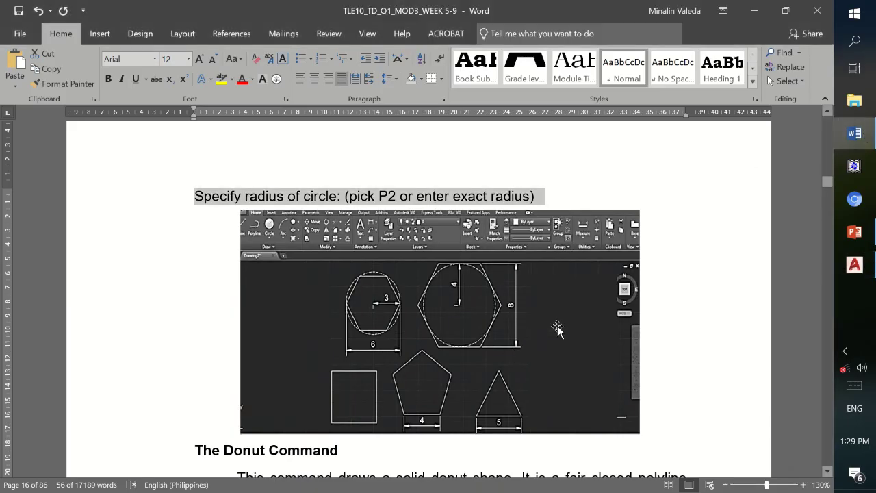
key("alt+Tab")
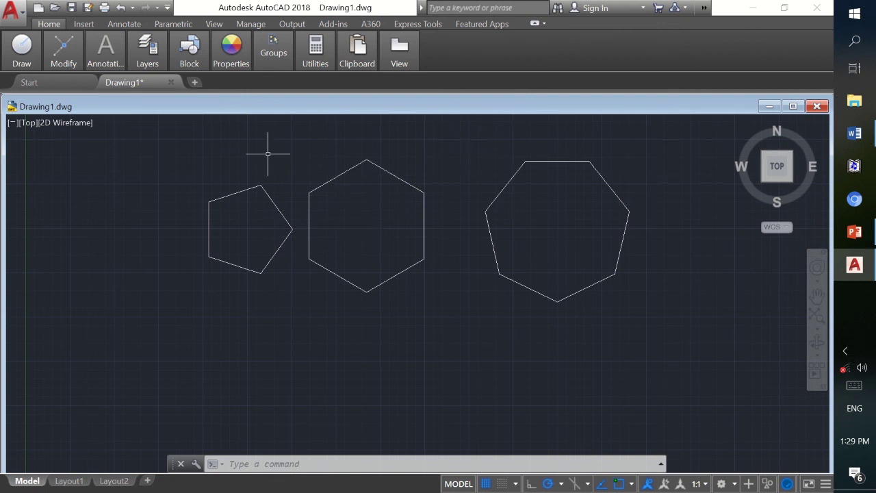
left_click(350, 465)
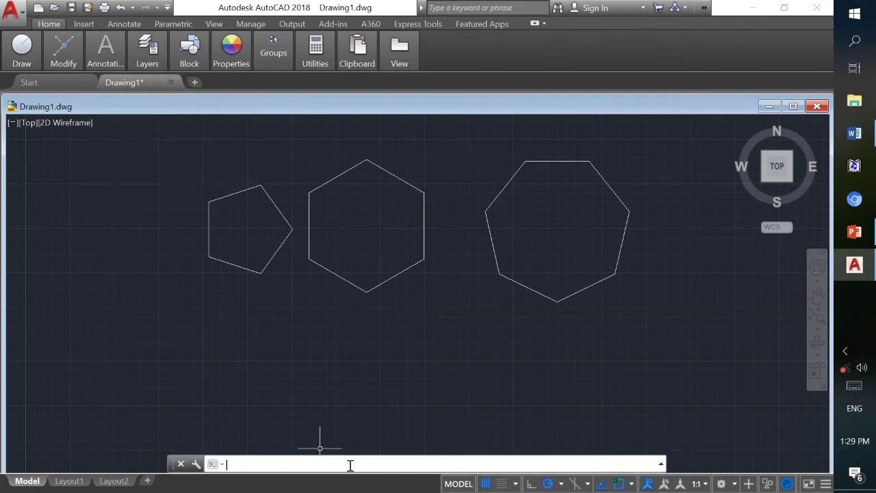
type("pol")
key("Return")
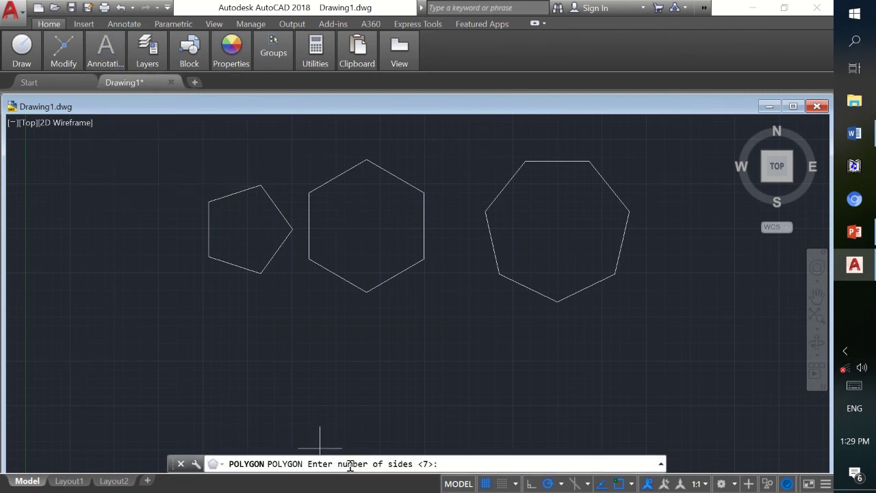
type("33")
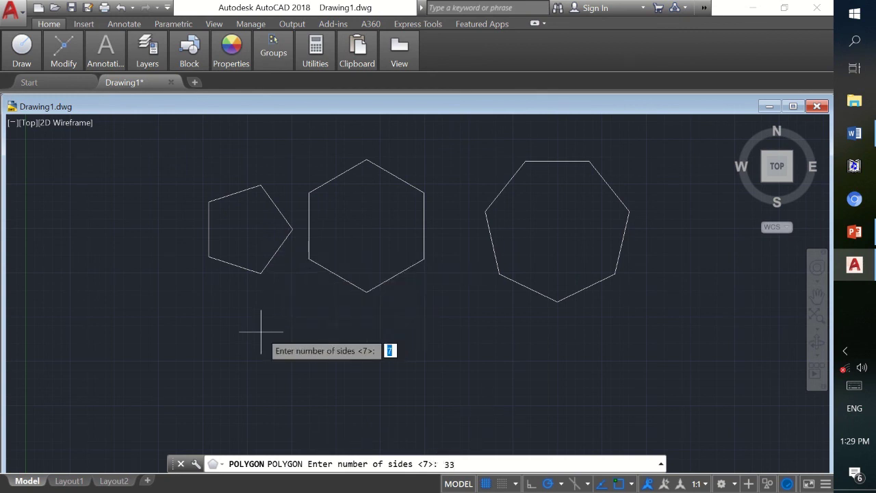
key("Return")
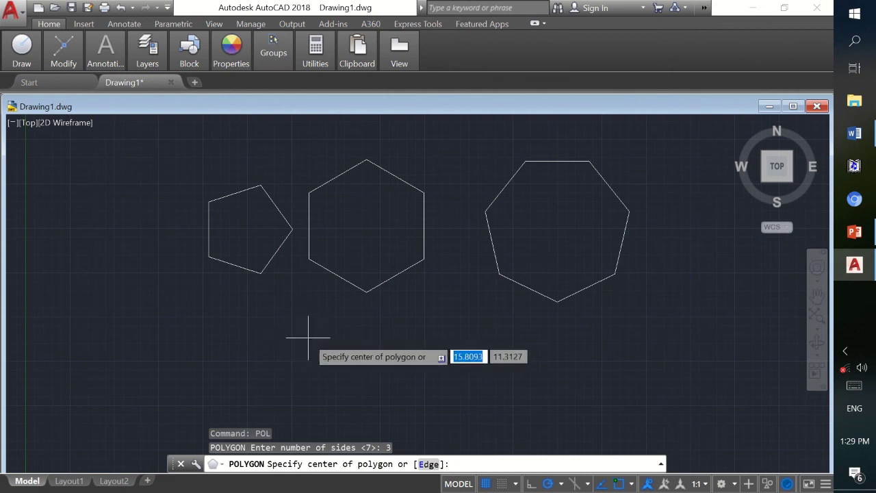
left_click(335, 360)
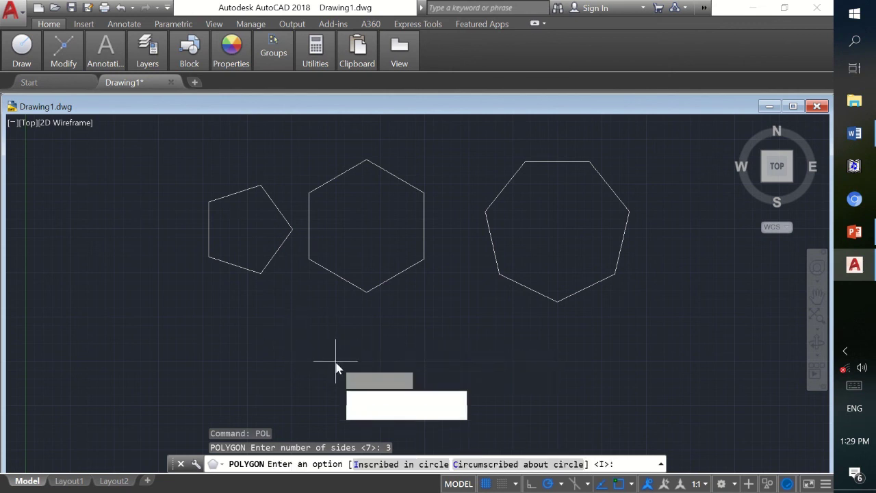
type("I")
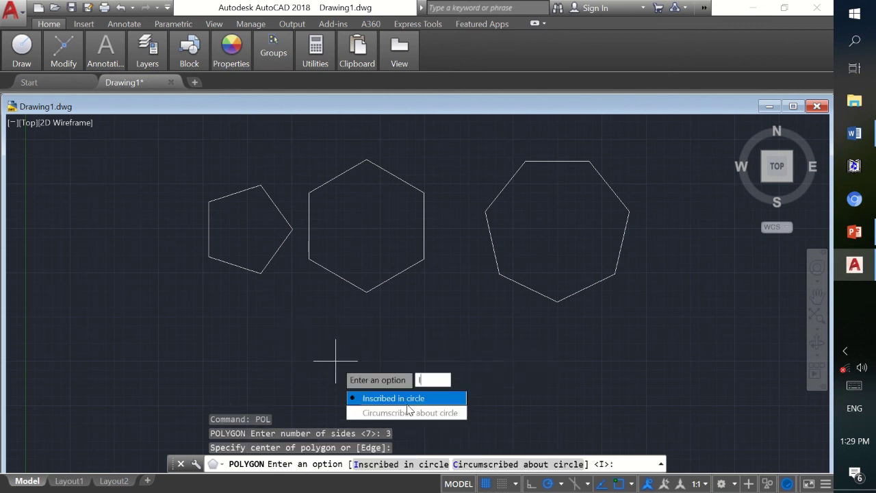
key("Return")
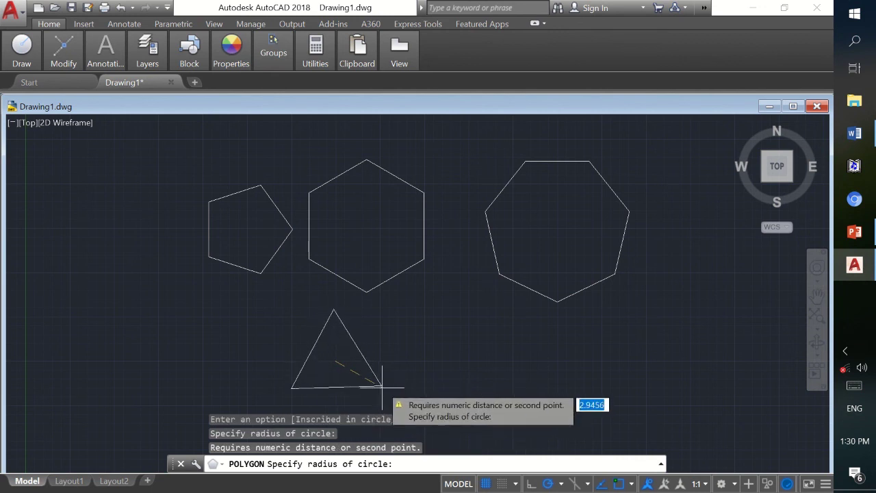
key("Return")
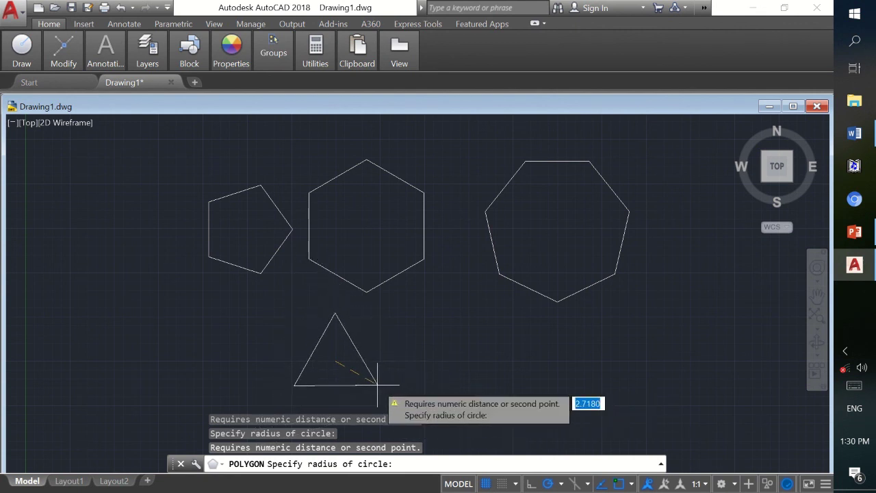
type("5")
key("Return")
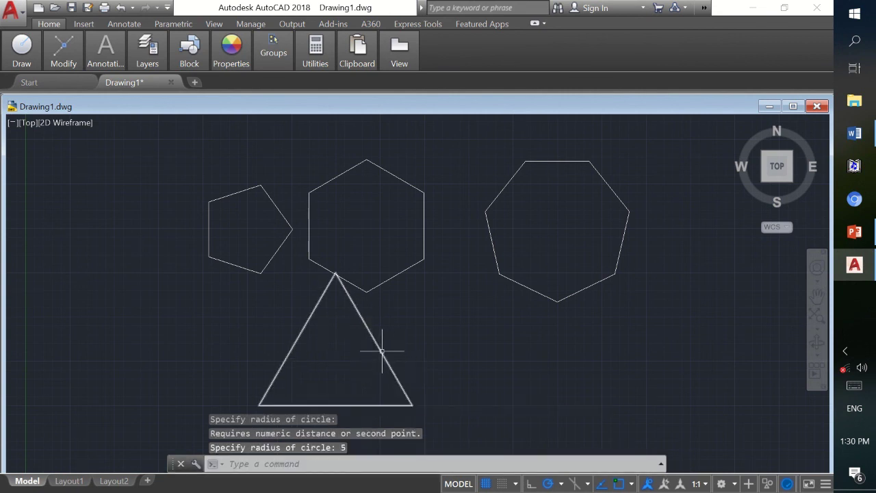
Move the triangle to the empty area right of the seven-sided polygon.
mouse_move(381, 350)
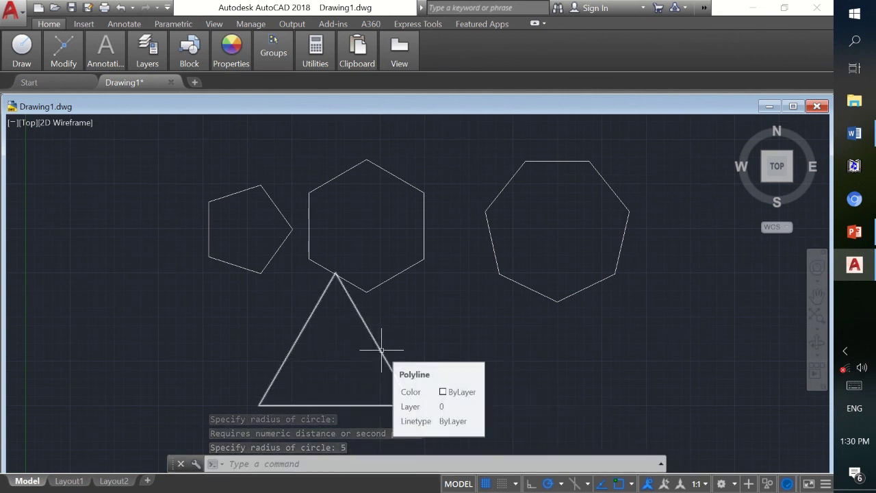
scroll(381, 350, "down", 2)
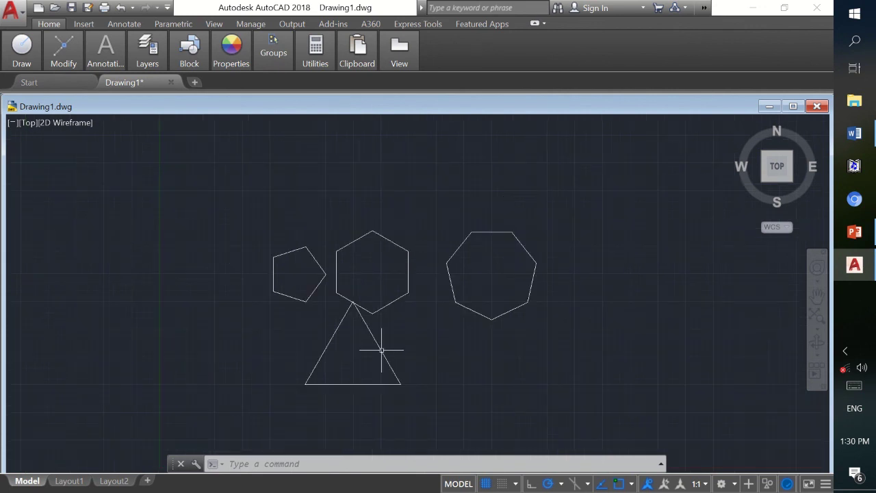
left_click(382, 350)
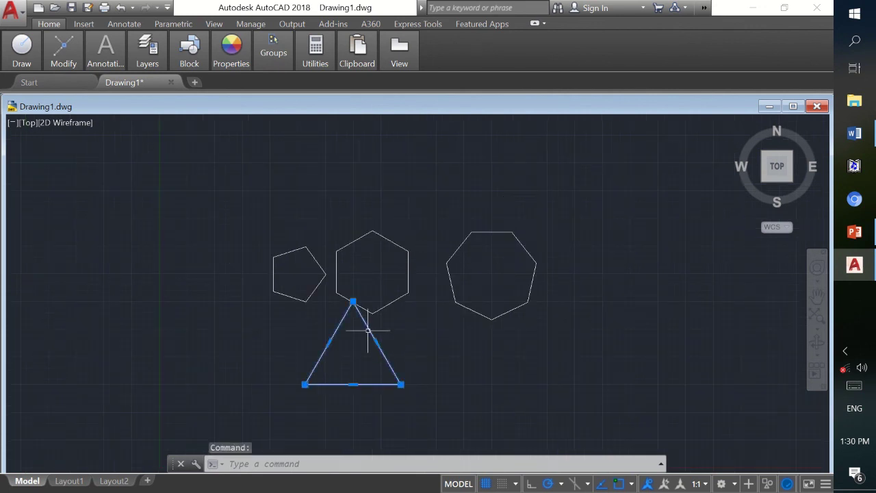
type("RO")
key("BackSpace")
key("BackSpace")
left_click_drag(370, 328, 633, 270)
Dimension the triangle's horizontal base, placing the dimension line just below it.
mouse_move(173, 53)
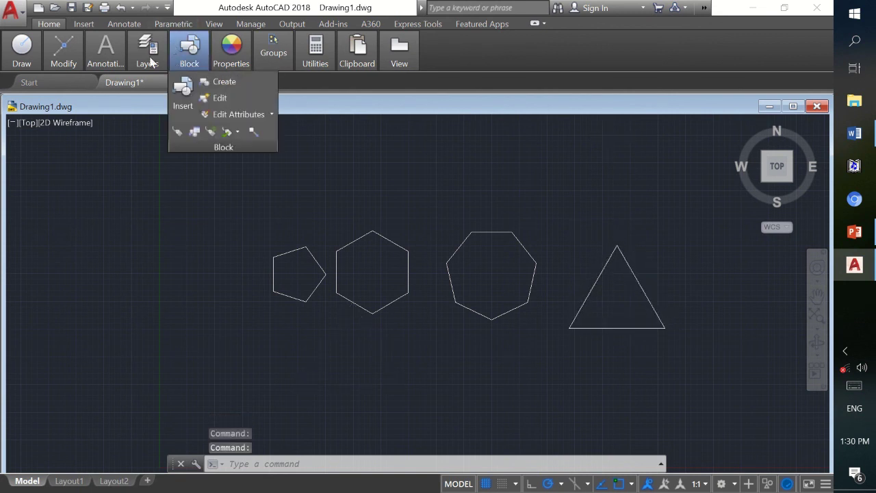
mouse_move(99, 53)
left_click(136, 96)
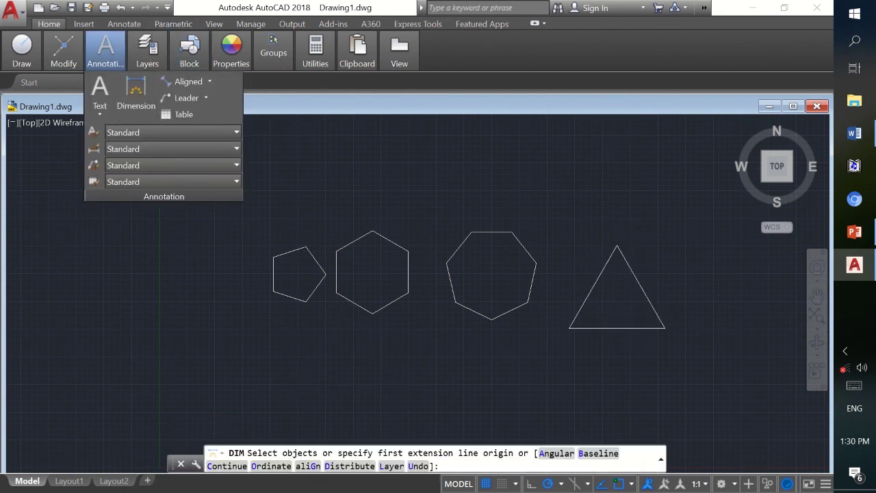
left_click(568, 329)
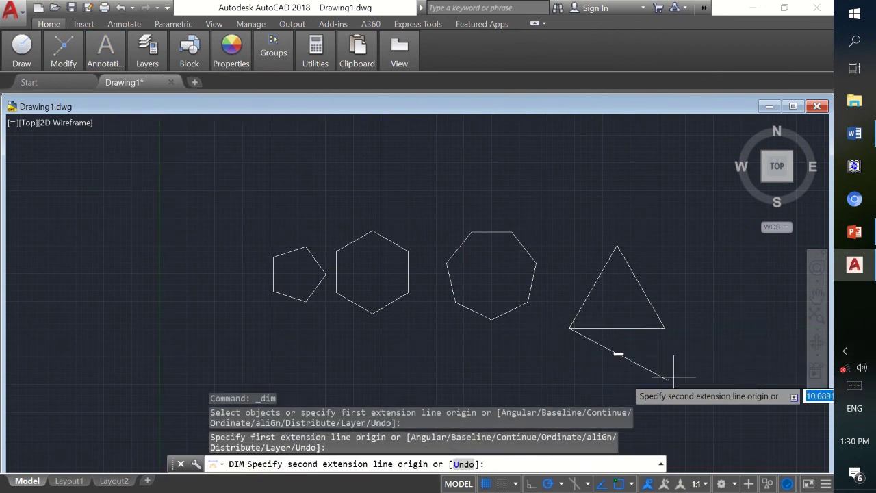
left_click(665, 329)
left_click(664, 347)
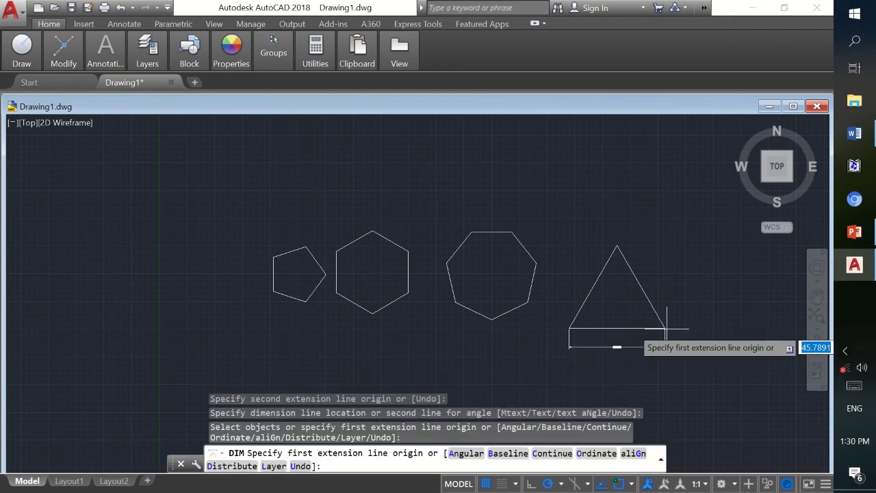
Examine the dimension text under the triangle's base up close and leave the dimension command.
left_click(599, 356)
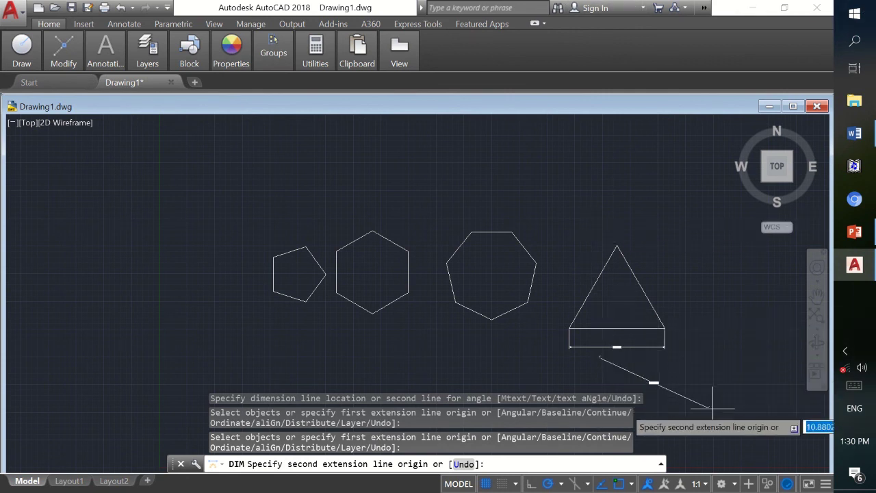
scroll(739, 394, "down", 2)
scroll(727, 384, "up", 4)
scroll(725, 385, "up", 3)
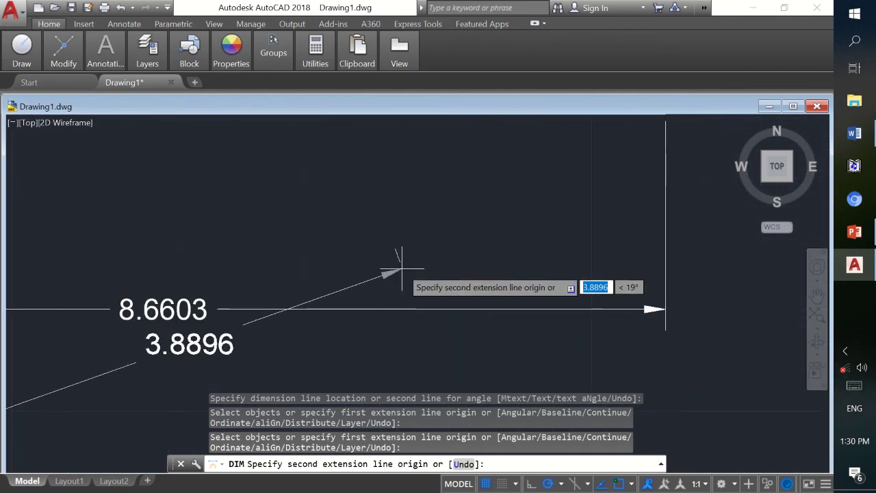
scroll(401, 264, "down", 2)
key("Escape")
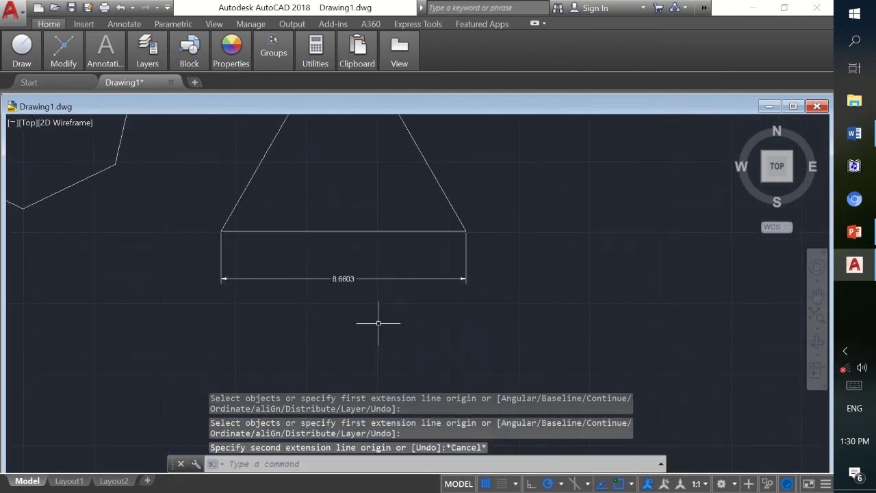
scroll(367, 303, "up", 2)
scroll(385, 294, "down", 4)
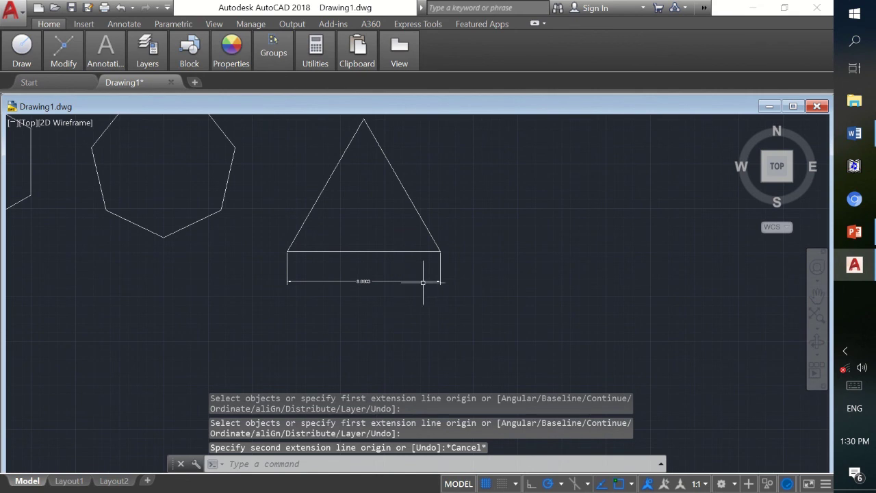
scroll(410, 275, "down", 2)
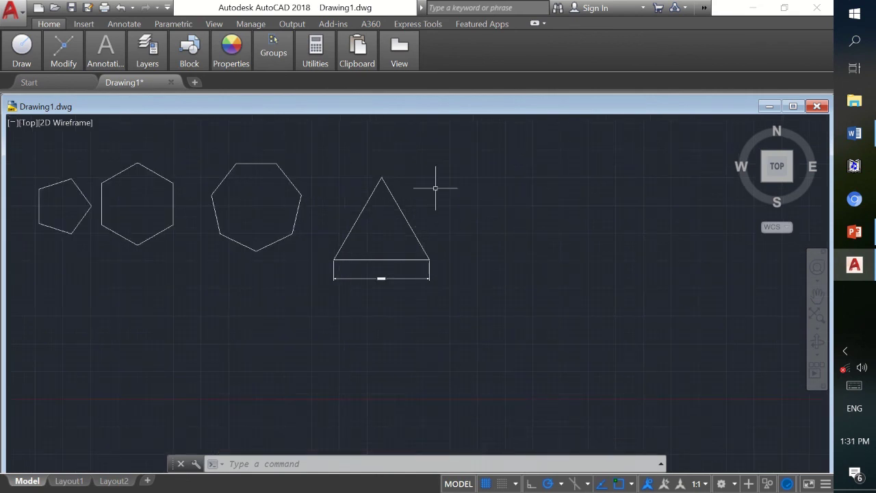
key("alt+Tab")
key("alt+Tab")
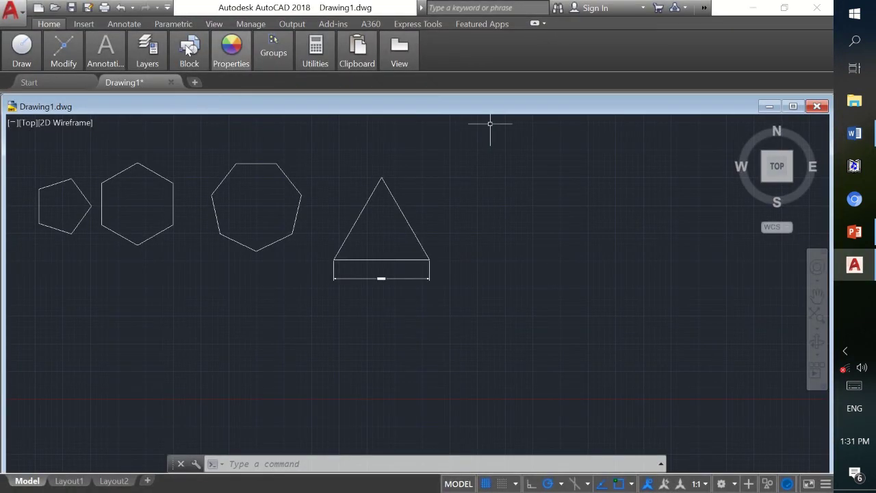
left_click(43, 224)
mouse_move(39, 223)
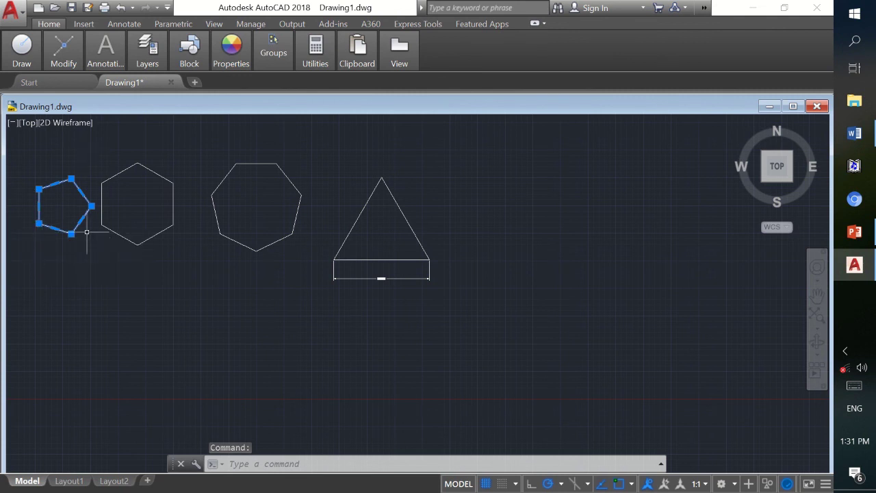
left_click(39, 223)
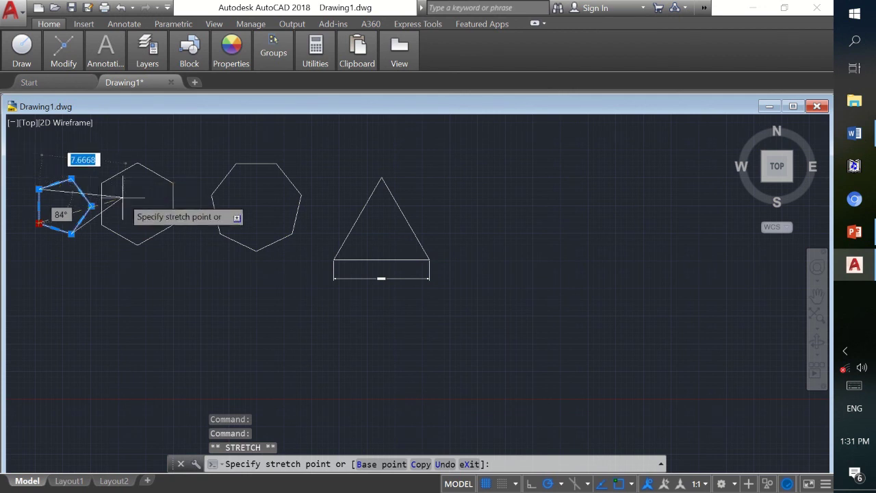
key("Escape")
key("Escape")
key("Escape")
key("Escape")
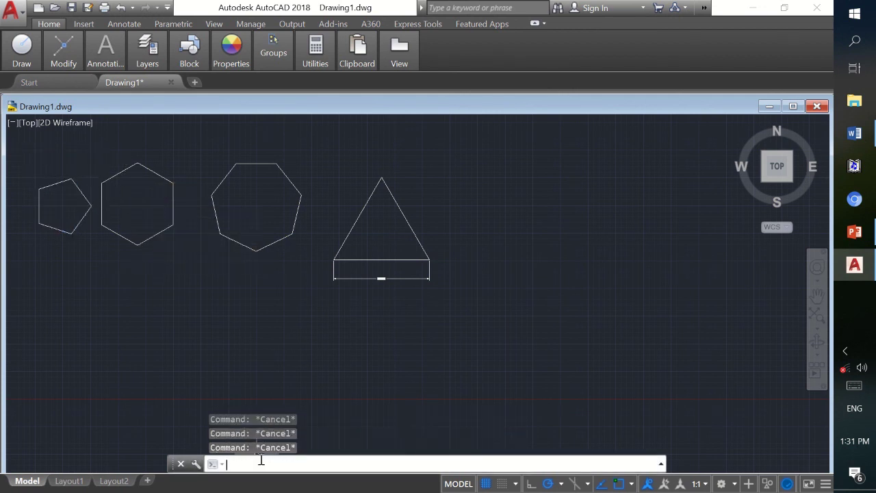
Draw a five-sided polygon inscribed in a circle of radius 5, just below the hexagon with one vertex pointing up, and select it.
type("POL")
key("Return")
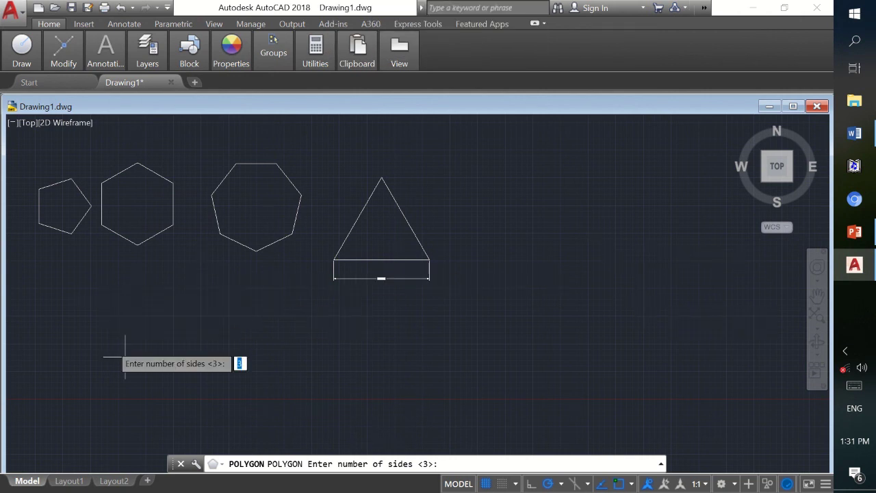
scroll(19, 288, "up", 3)
scroll(30, 248, "down", 3)
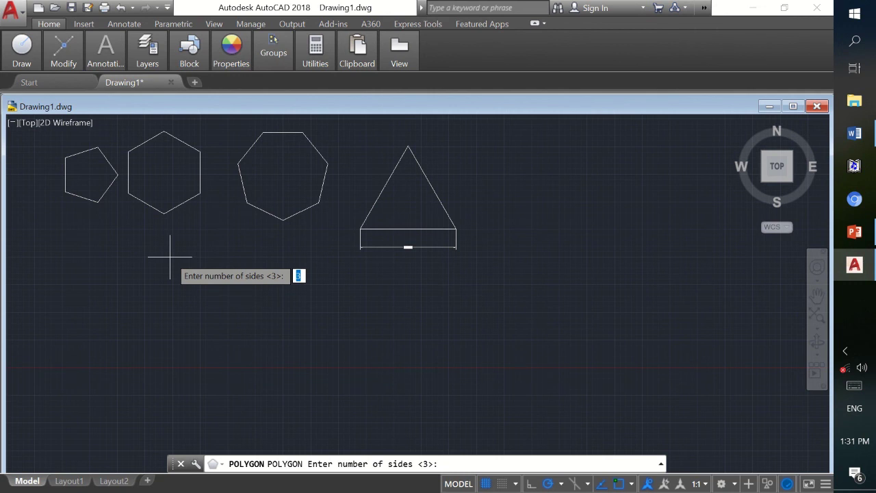
key("Return")
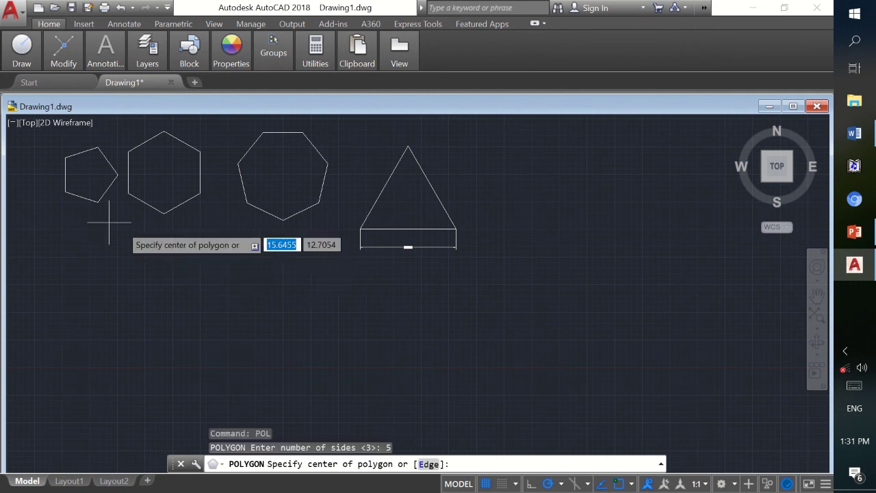
left_click(171, 257)
type("i")
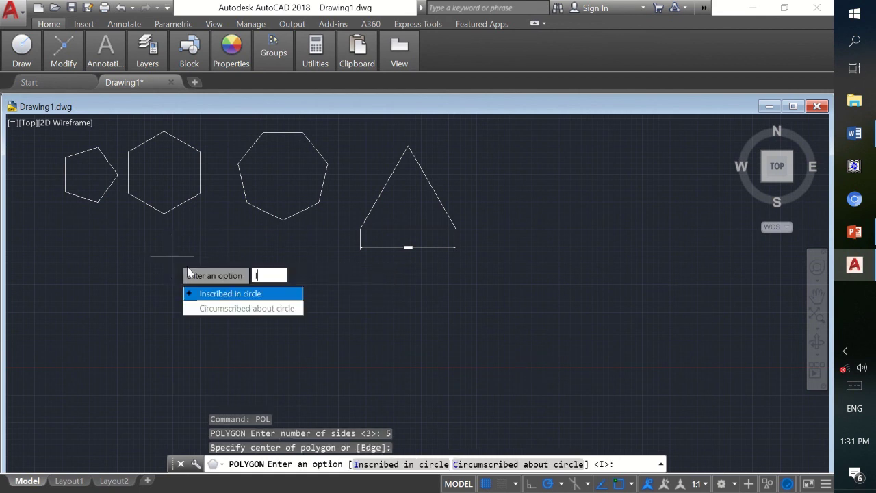
key("Return")
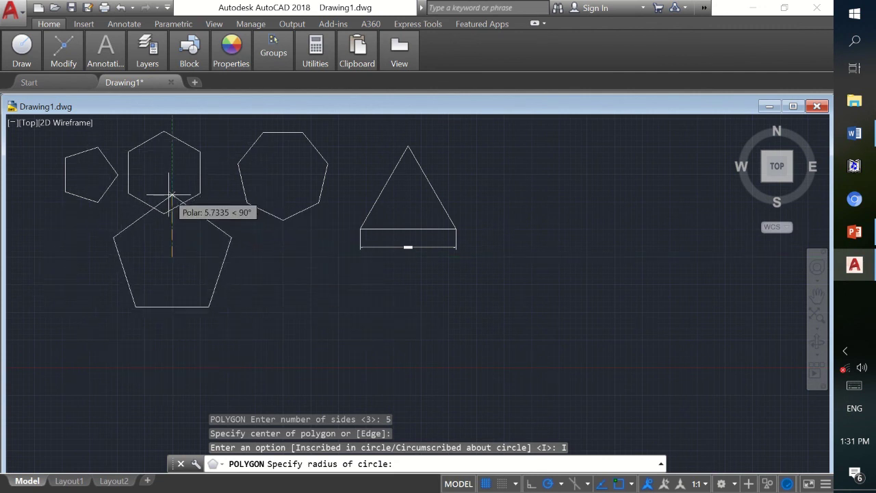
type("5")
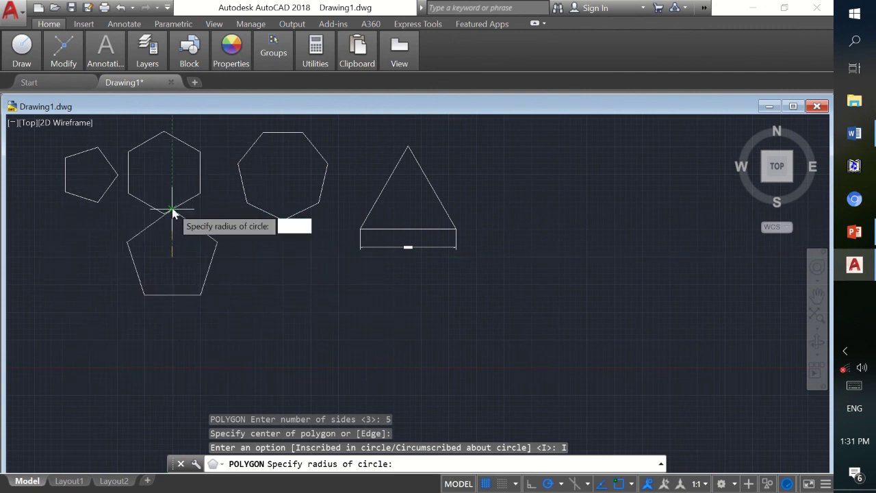
key("Return")
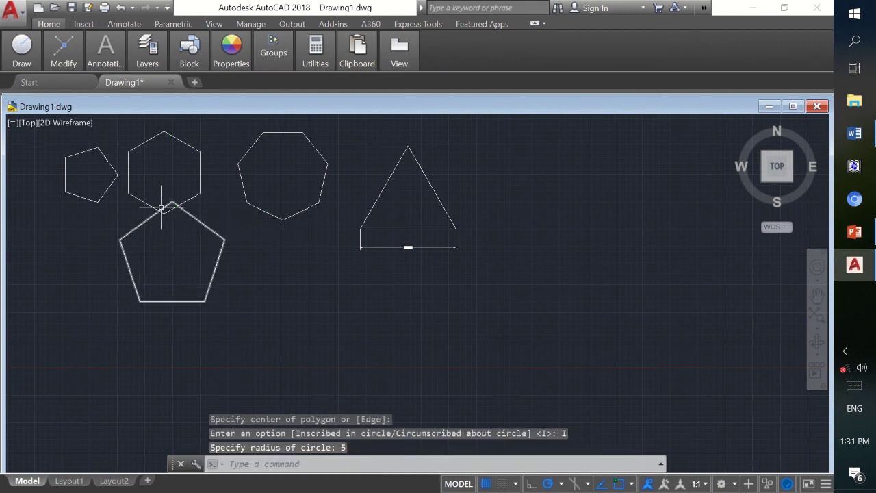
left_click(215, 271)
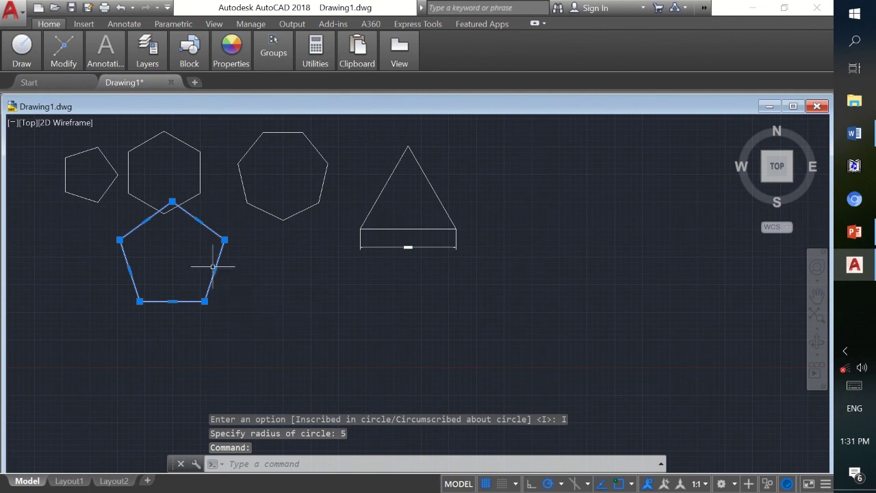
Move the large five-sided polygon to the empty area right of the dimensioned triangle and deselect it.
left_click_drag(217, 259, 338, 297)
left_click(339, 297)
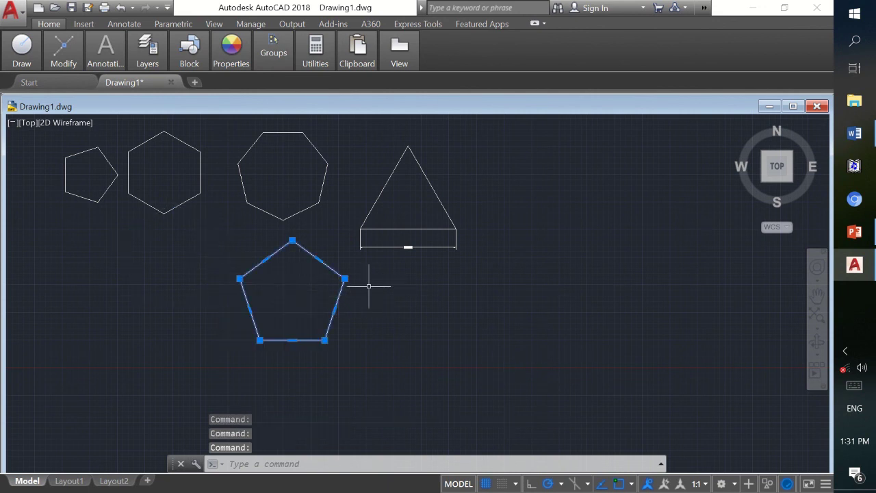
left_click_drag(348, 293, 596, 202)
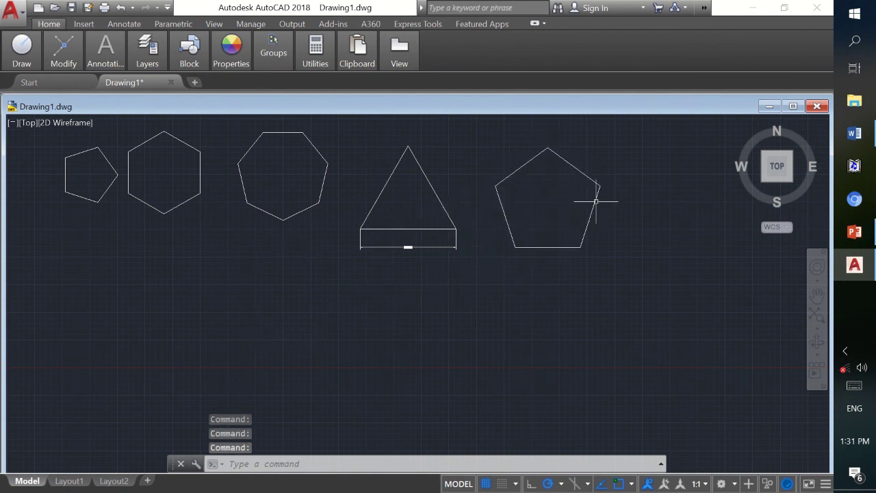
Dimension the large pentagon's horizontal base, placing the dimension line just below it.
mouse_move(88, 63)
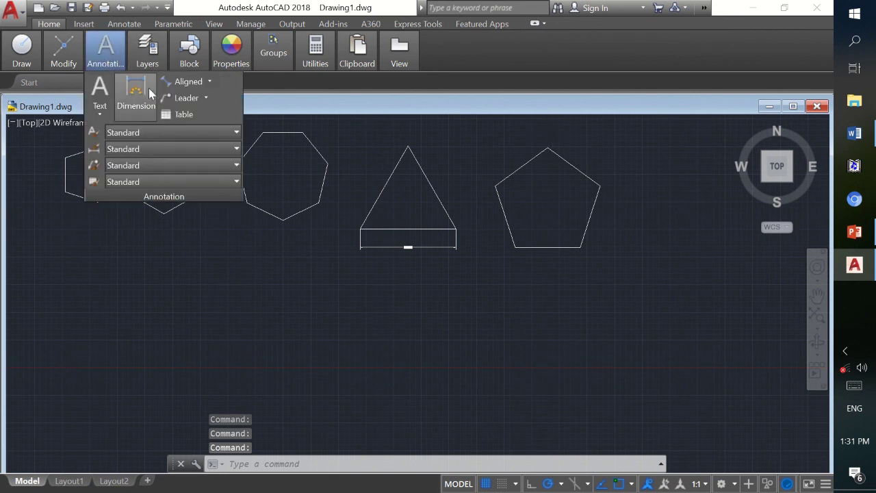
left_click(135, 89)
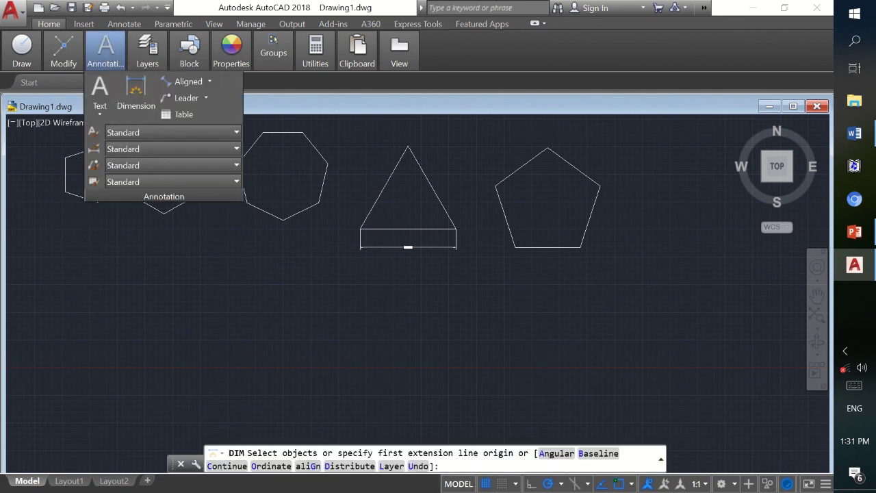
left_click(512, 247)
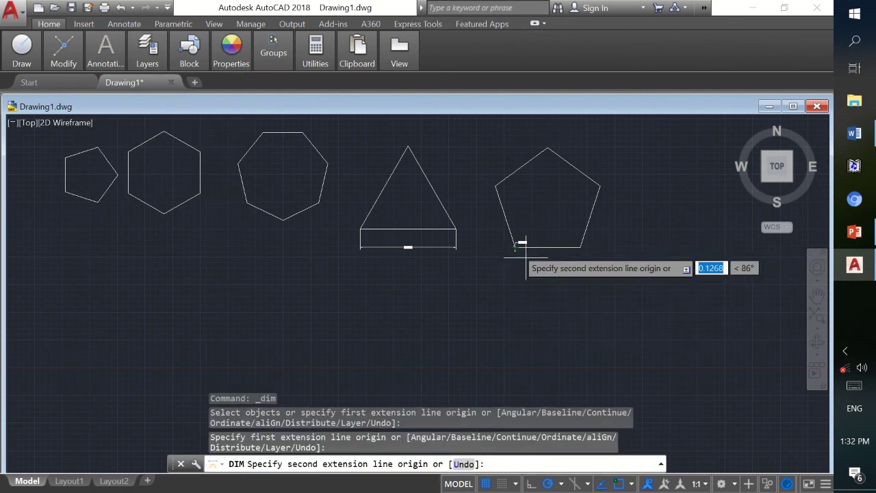
left_click(580, 247)
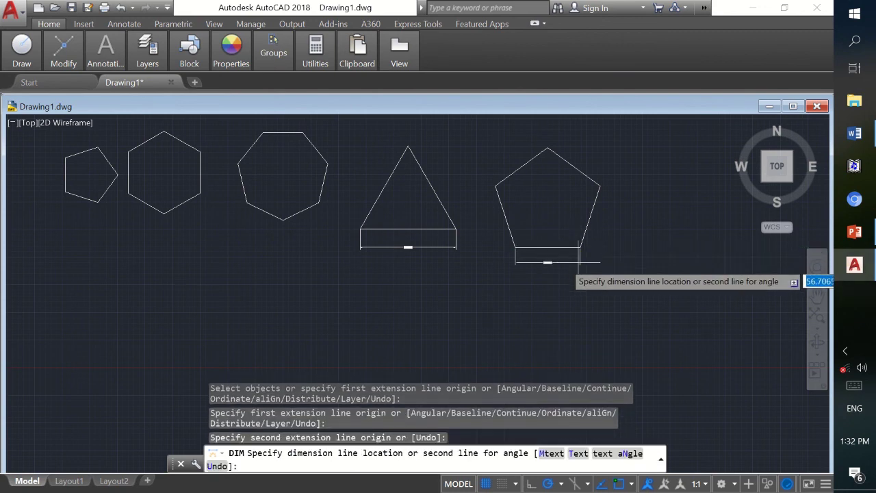
left_click(578, 261)
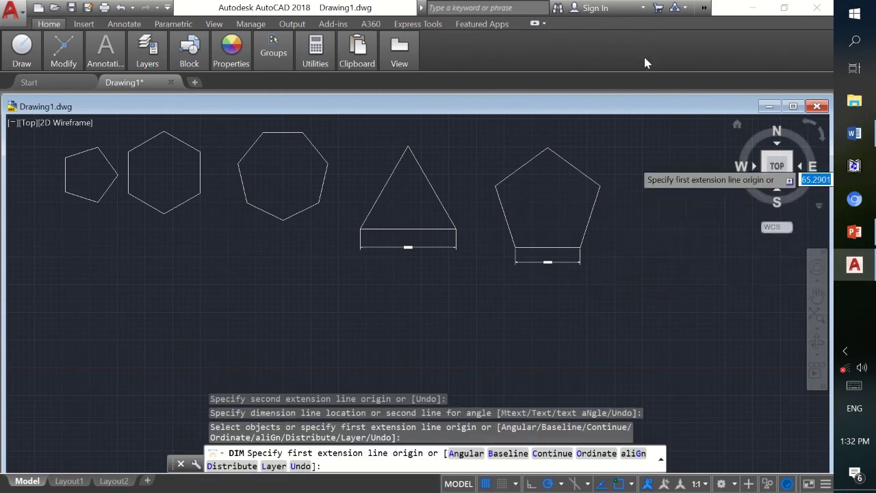
Examine the dimension text under the pentagon's base up close and leave the dimension command.
scroll(611, 292, "up", 2)
scroll(611, 292, "up", 3)
scroll(394, 236, "down", 1)
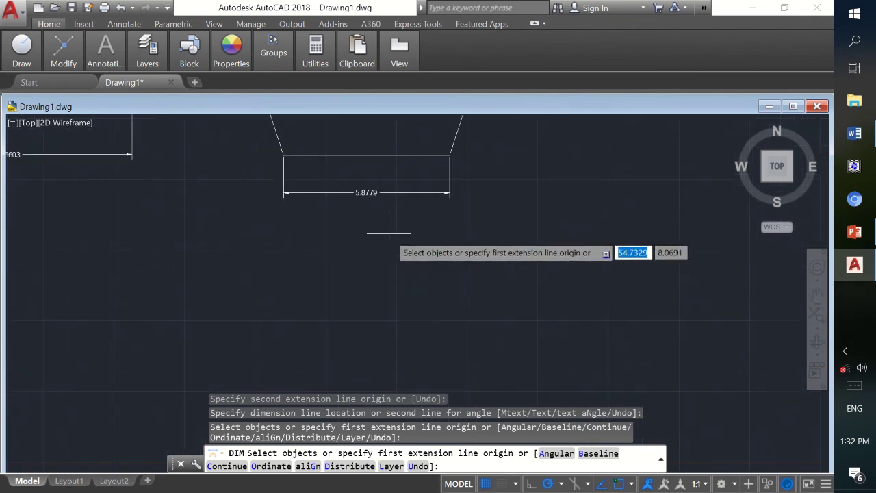
scroll(428, 164, "down", 2)
scroll(423, 120, "down", 4)
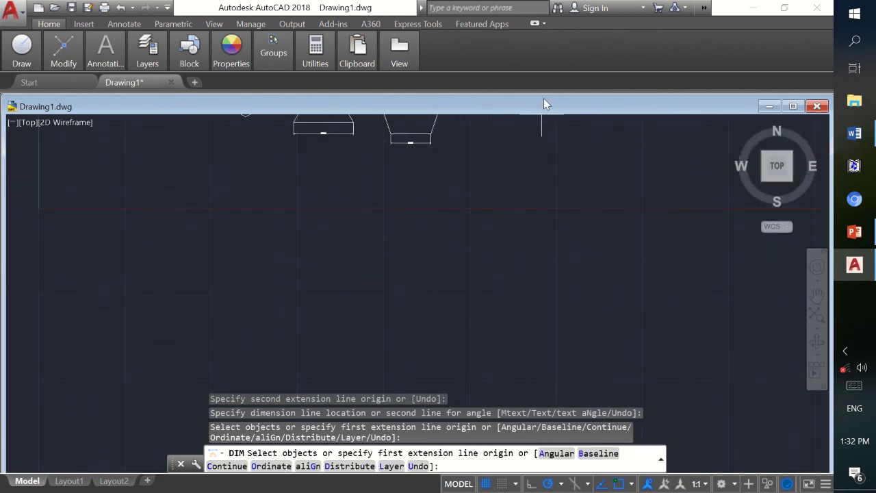
scroll(479, 120, "up", 4)
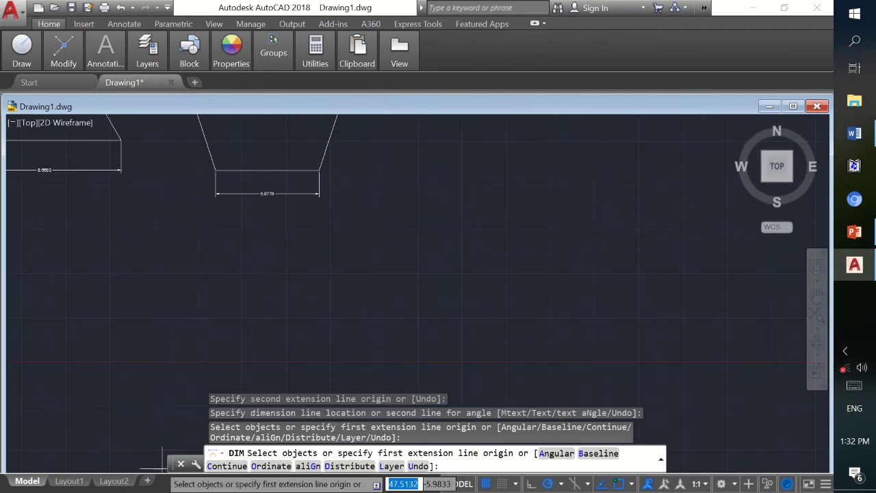
key("Escape")
key("Escape")
key("Escape")
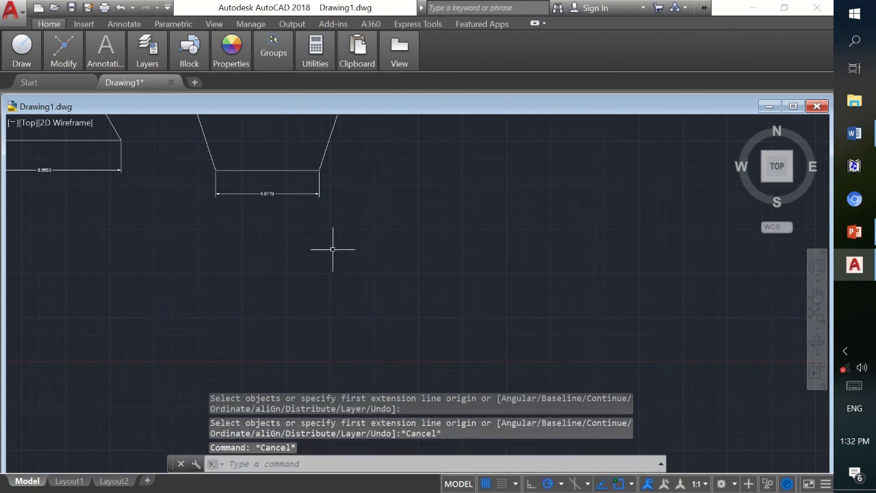
left_click(287, 215)
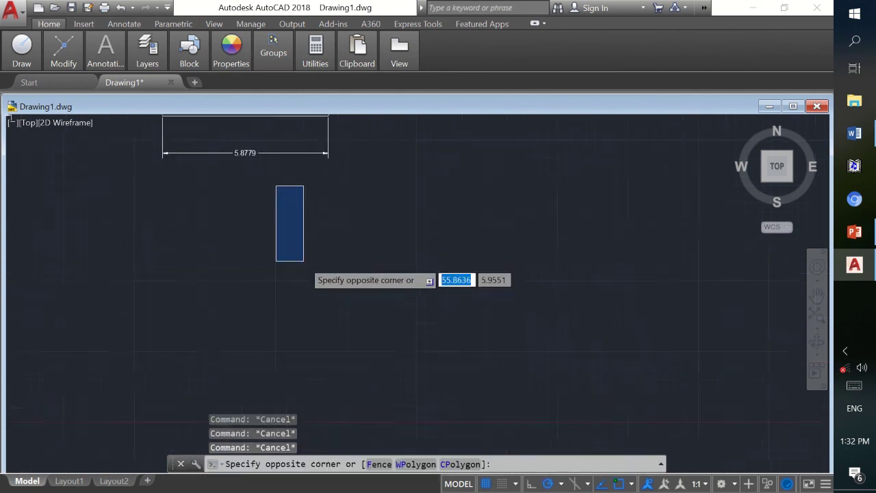
scroll(303, 261, "down", 4)
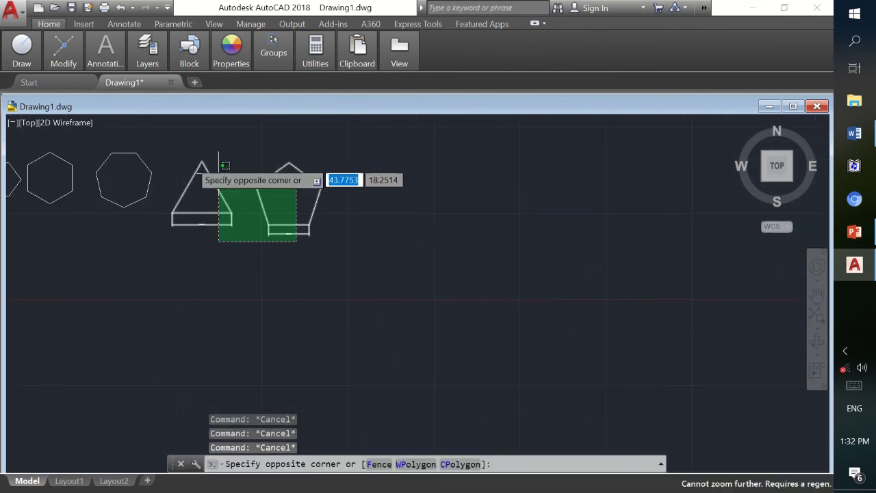
key("Escape")
Examine the base dimensions of the triangle and the large pentagon up close, and review both shapes beside the seven-sided polygon.
scroll(241, 122, "up", 4)
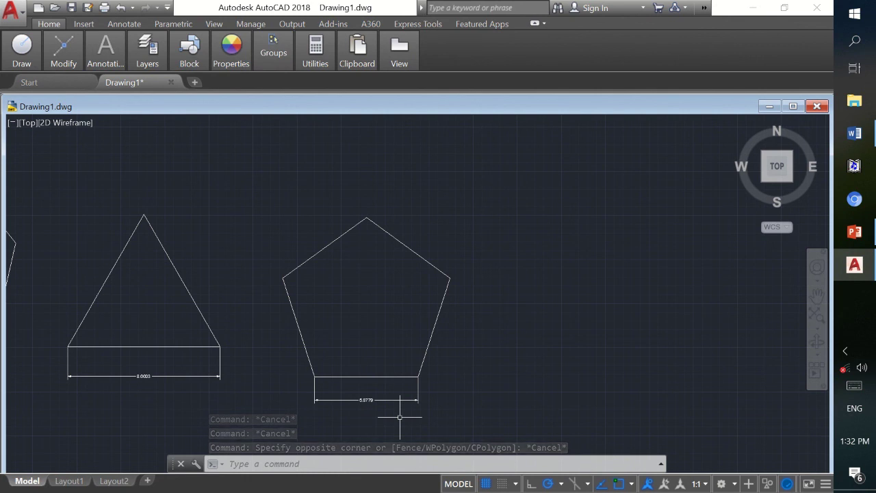
scroll(398, 413, "up", 2)
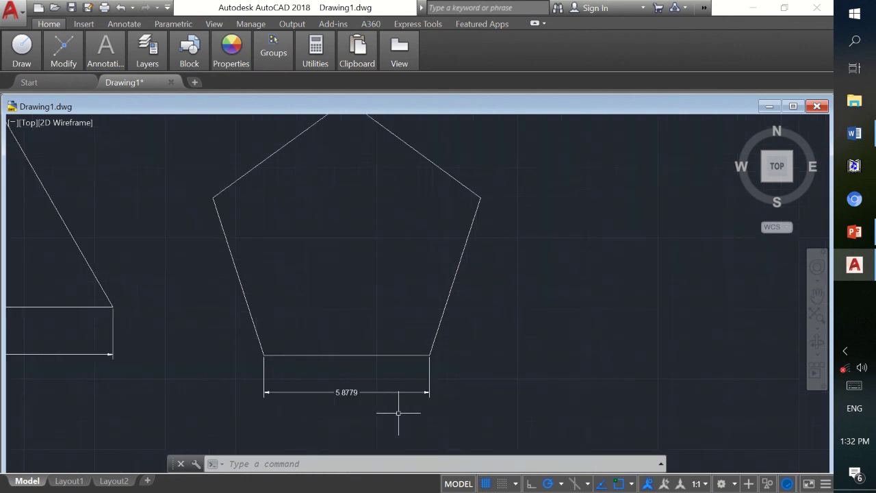
scroll(398, 412, "down", 2)
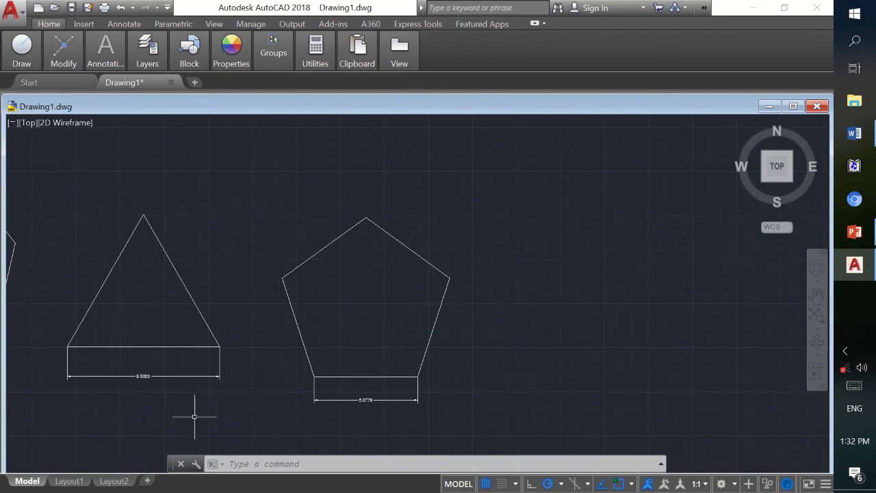
scroll(36, 212, "up", 2)
scroll(141, 254, "down", 2)
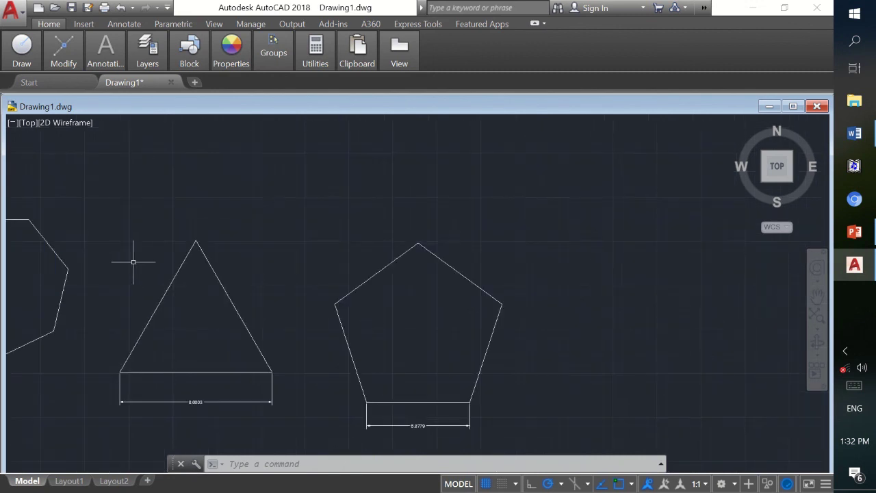
scroll(38, 293, "down", 2)
scroll(38, 293, "up", 2)
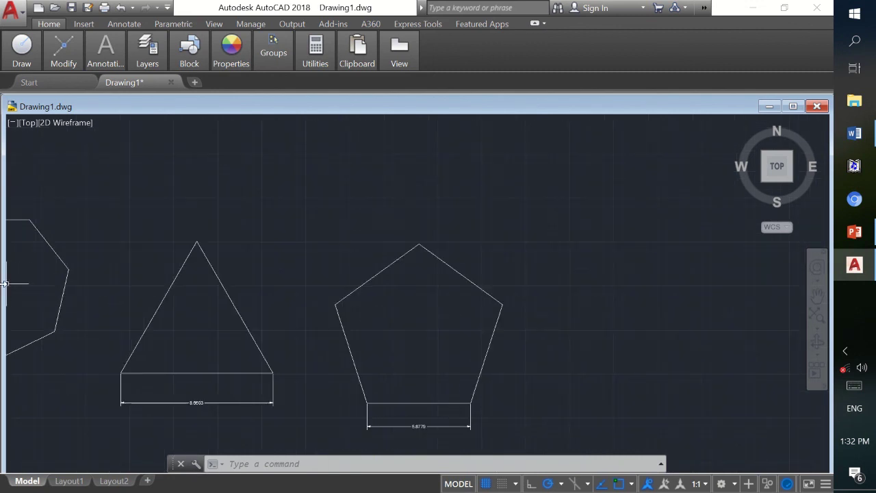
scroll(28, 285, "down", 4)
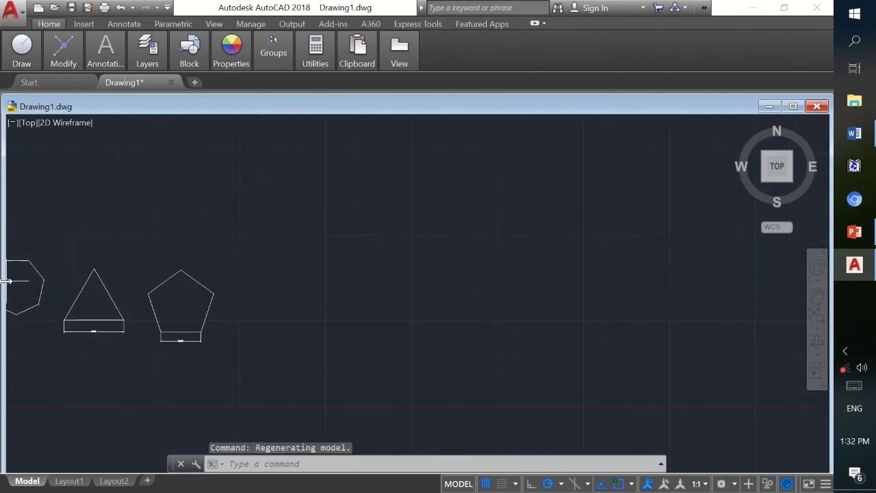
scroll(14, 276, "down", 2)
scroll(9, 275, "up", 4)
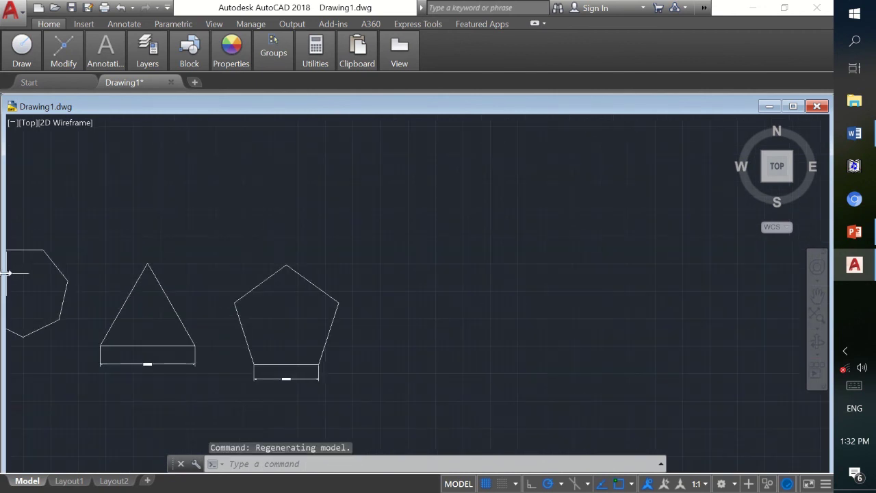
left_click(90, 362)
key("Escape")
scroll(35, 283, "down", 4)
mouse_move(11, 266)
left_mouse_down()
mouse_move(41, 291)
mouse_move(101, 308)
mouse_move(133, 279)
left_mouse_up()
key("Escape")
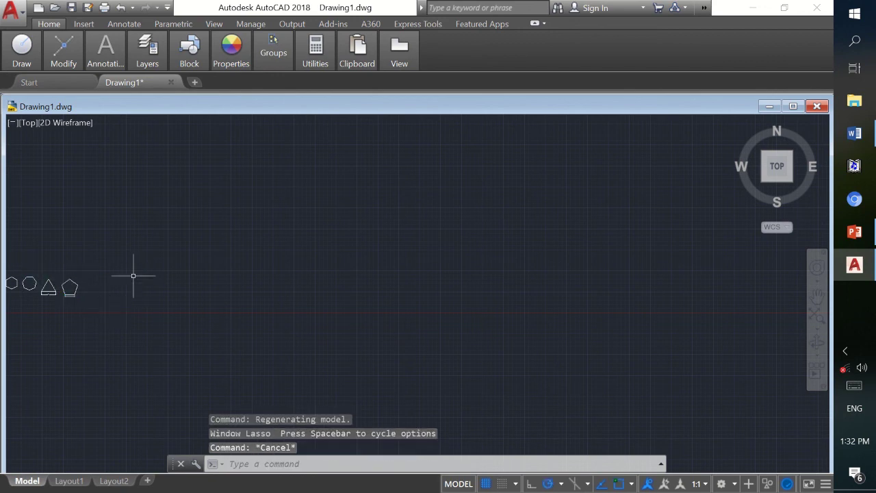
Dimension the large pentagon's lower-left slanted side, placing the dimension line outside the shape, and leave the dimension command.
scroll(17, 283, "up", 10)
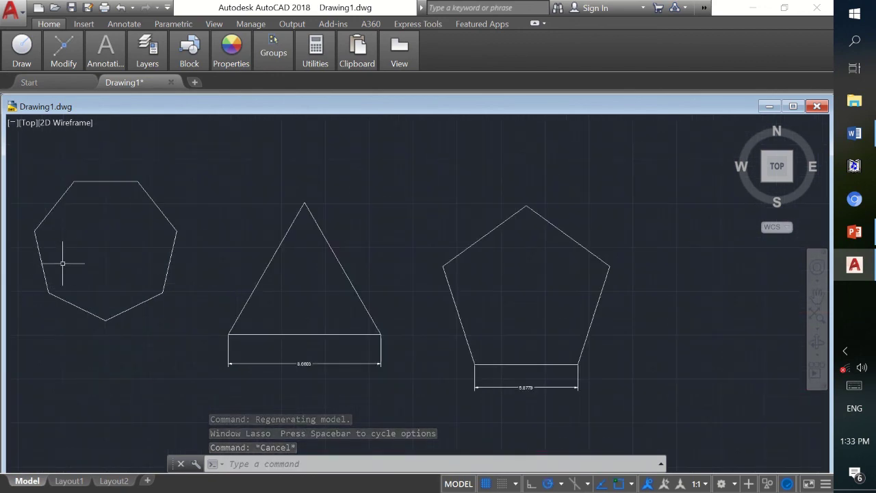
scroll(247, 299, "up", 2)
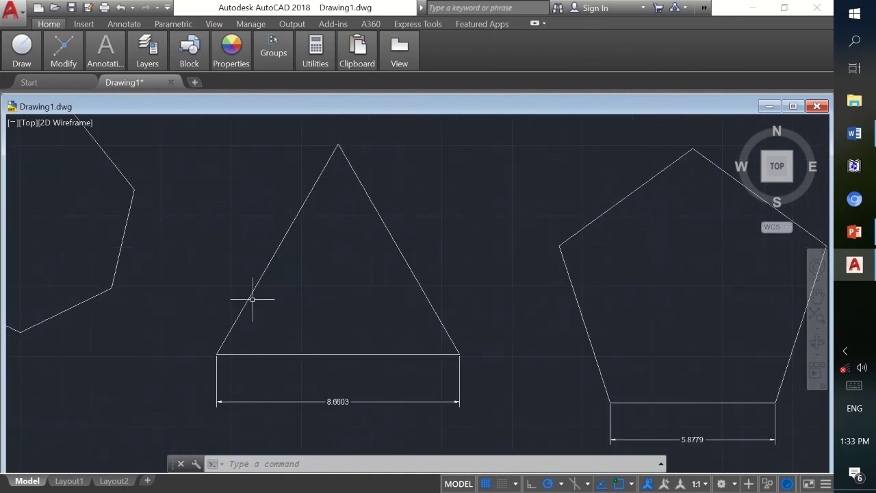
scroll(263, 295, "up", 1)
scroll(263, 296, "down", 3)
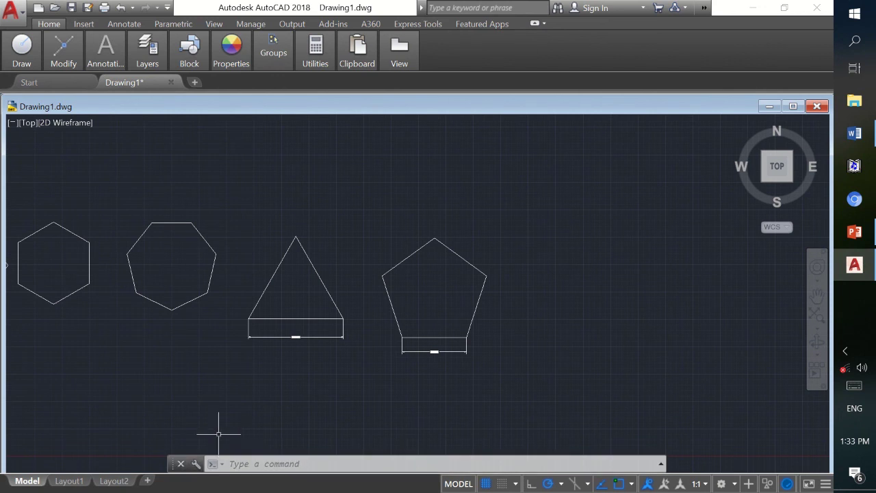
scroll(8, 288, "up", 2)
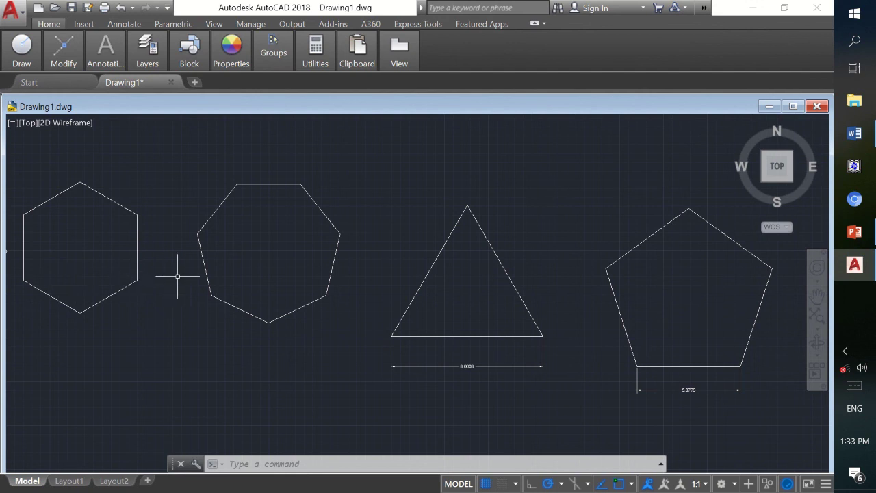
left_click(104, 49)
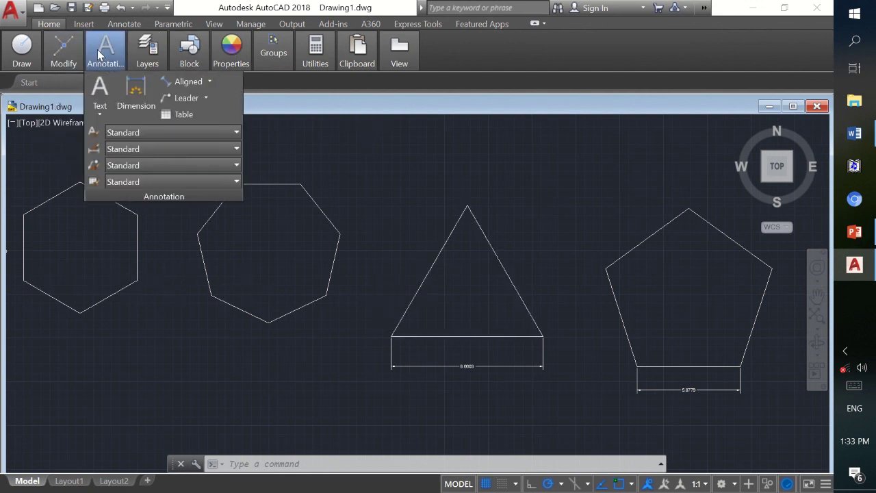
left_click(151, 99)
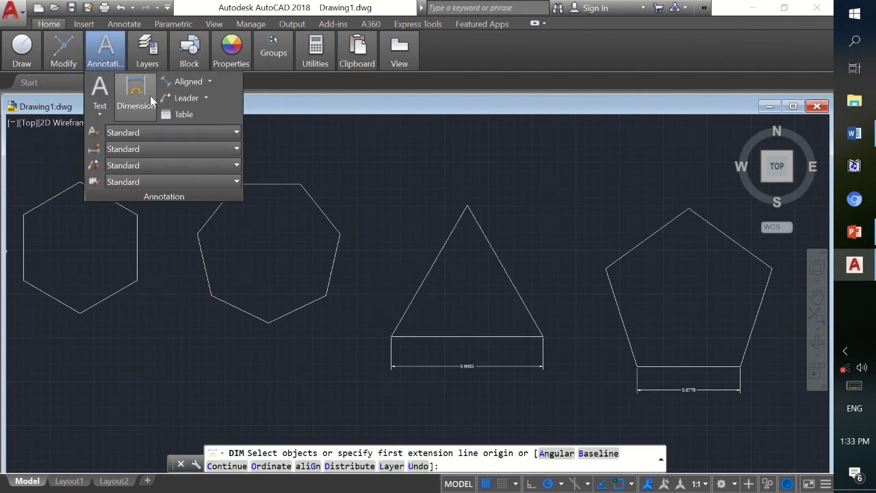
left_click(606, 268)
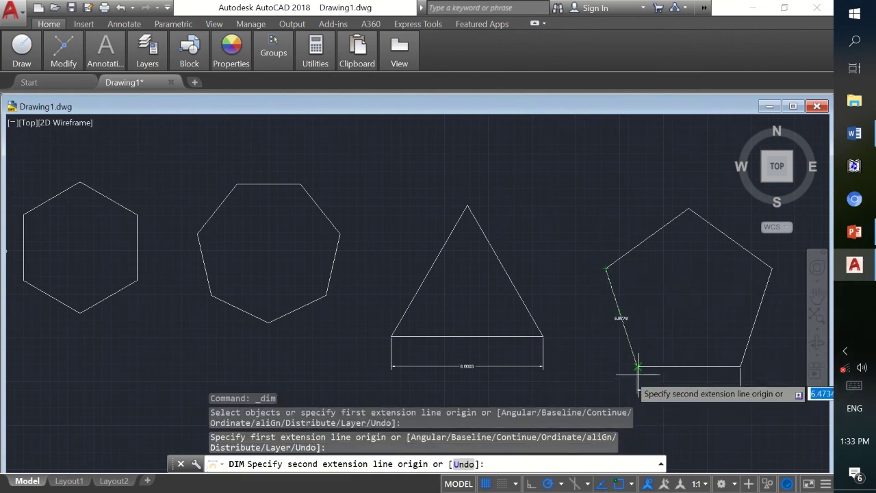
left_click(637, 368)
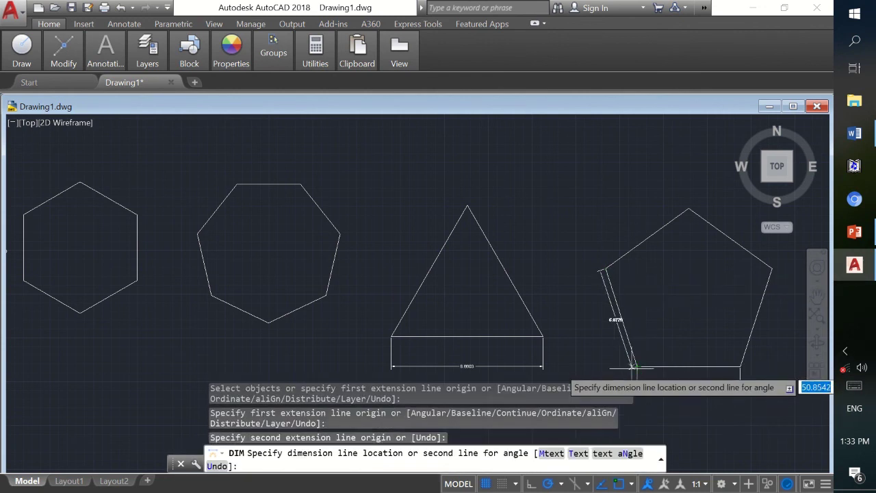
left_click(615, 370)
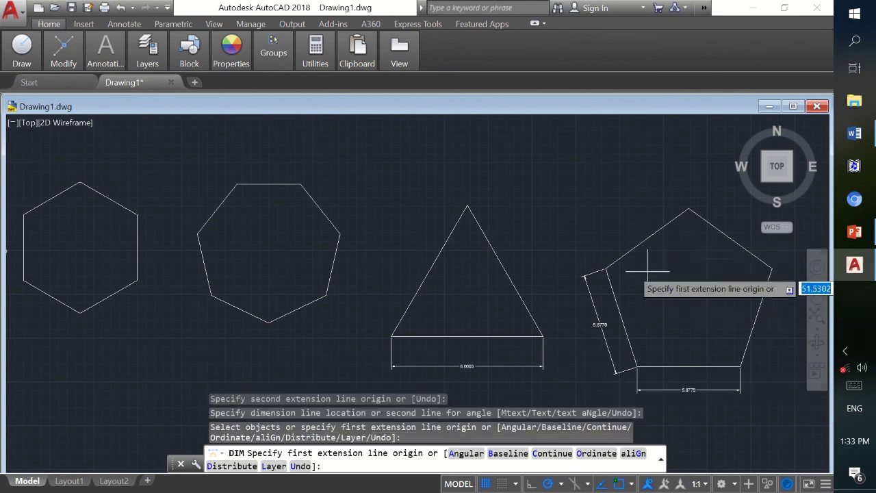
key("Escape")
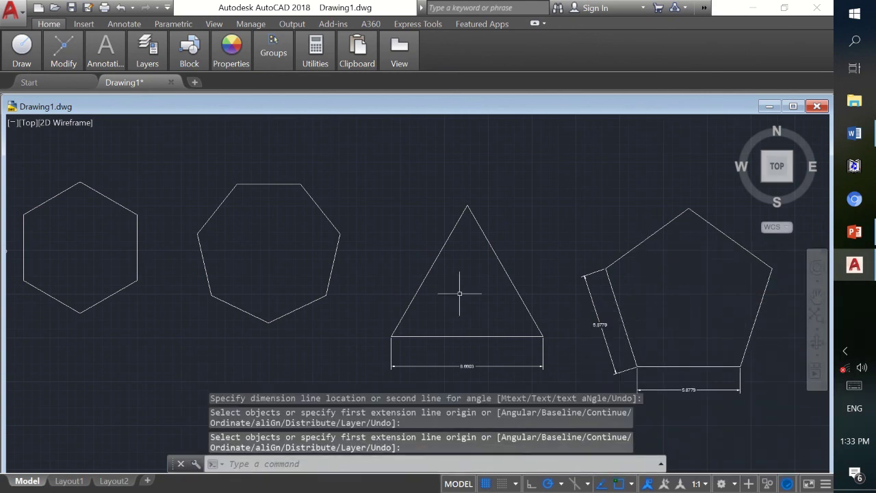
Switch to the Word module to look at the polygon example illustration, and return to the AutoCAD drawing.
left_click(854, 132)
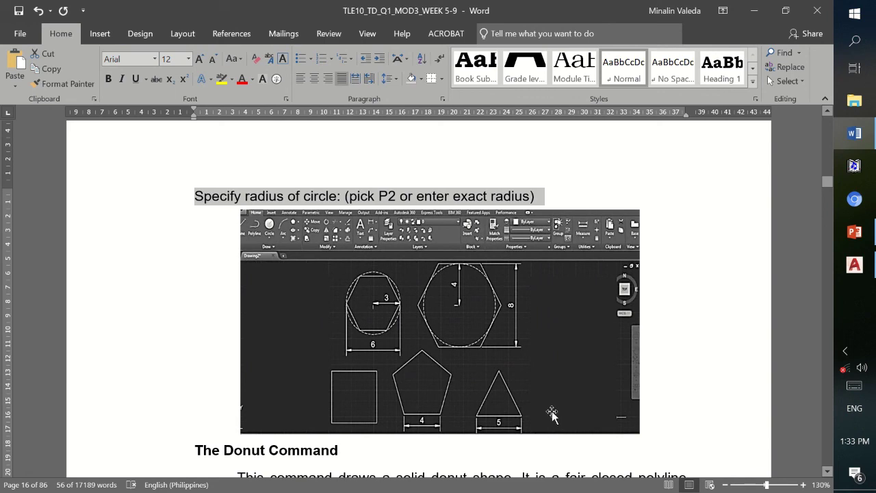
key("alt+Tab")
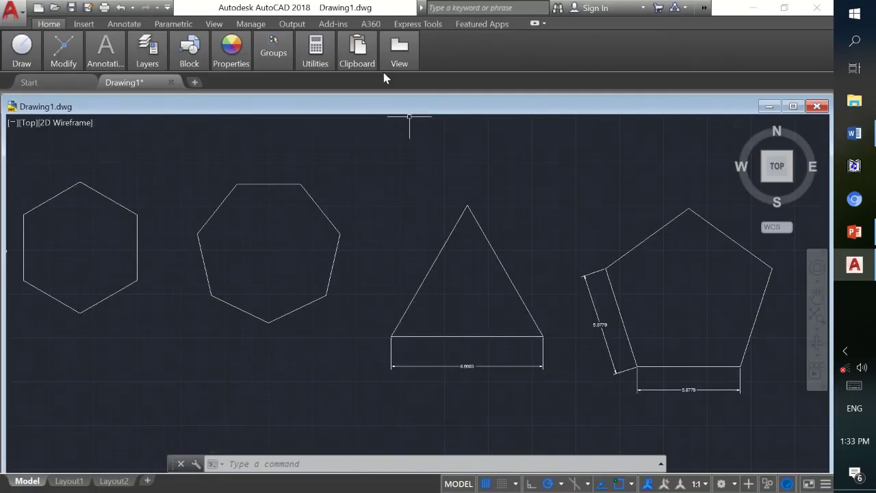
mouse_move(395, 4)
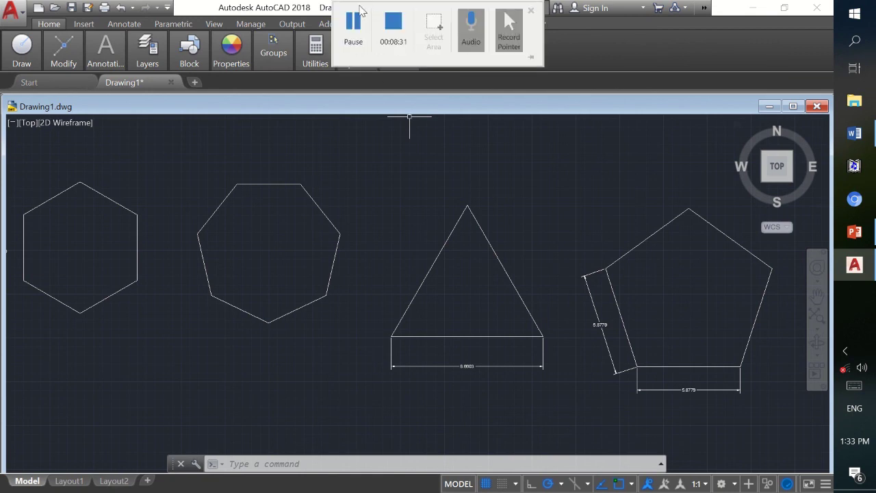